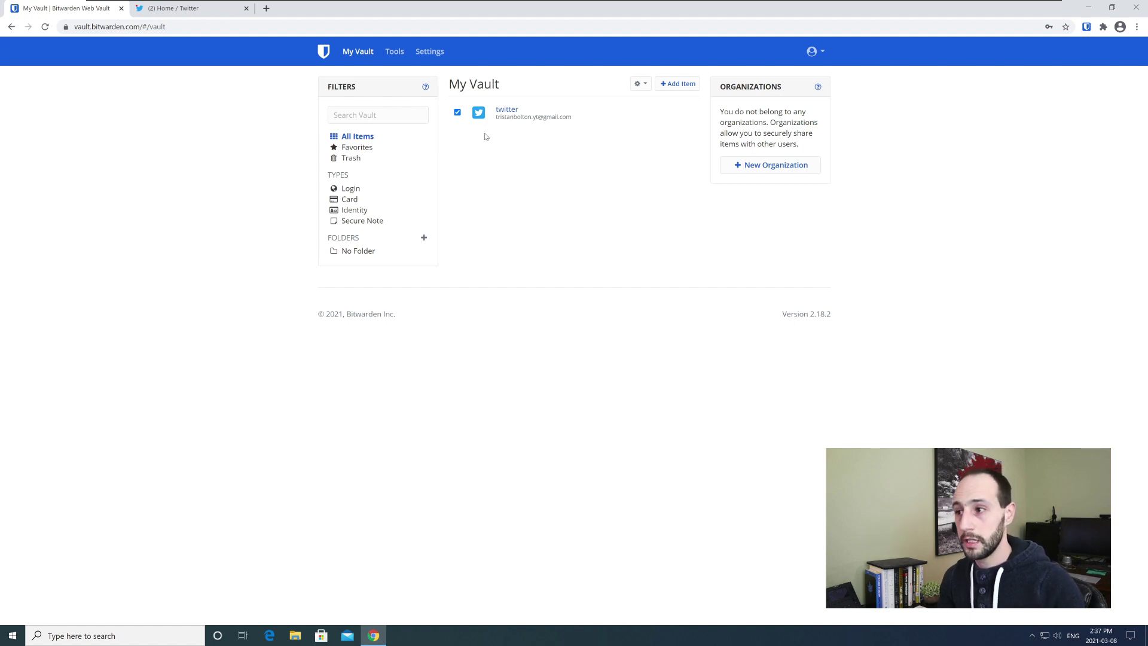
- Switch to Twitter and open Settings and privacy from Profile > More, landing on Your Account
click(213, 10)
click(341, 602)
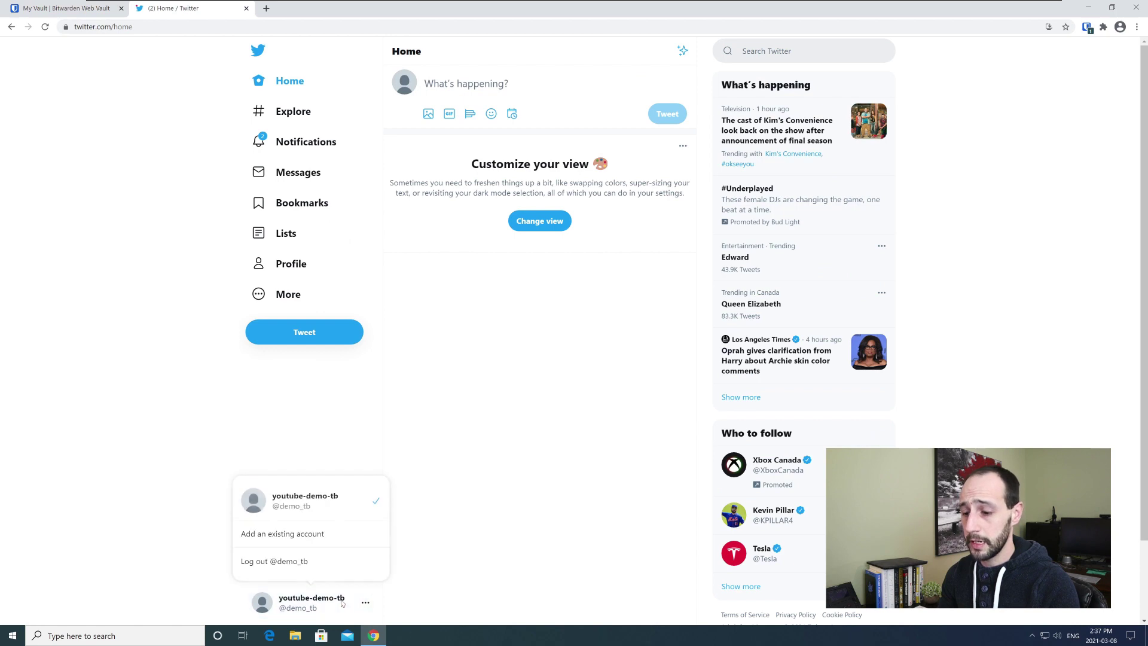
click(365, 605)
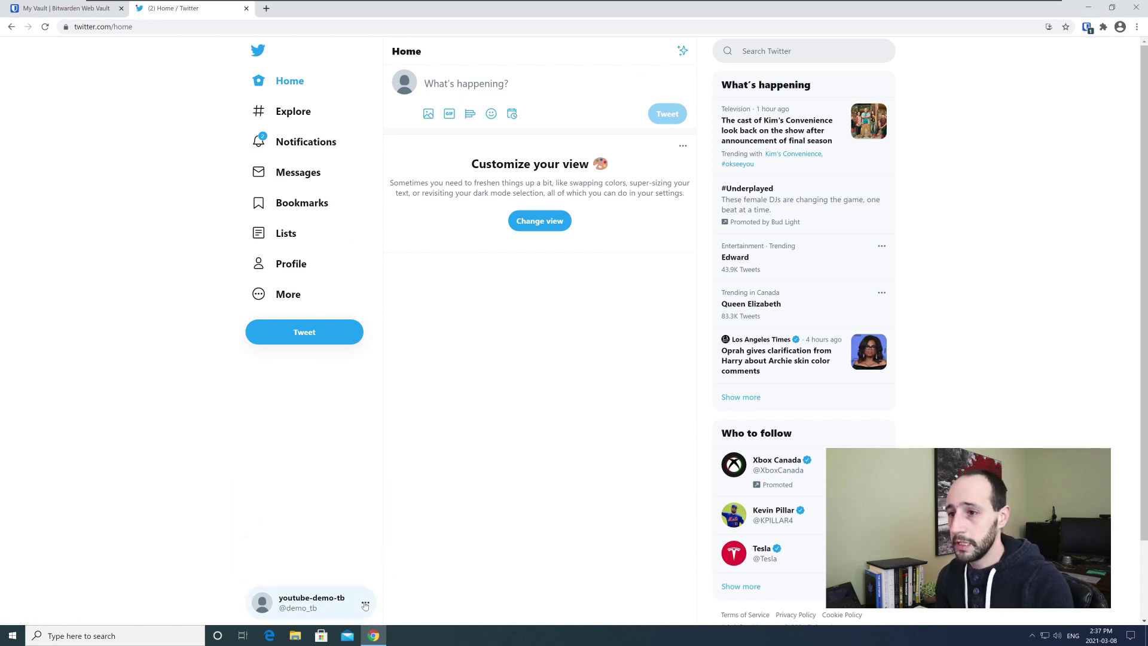
click(366, 606)
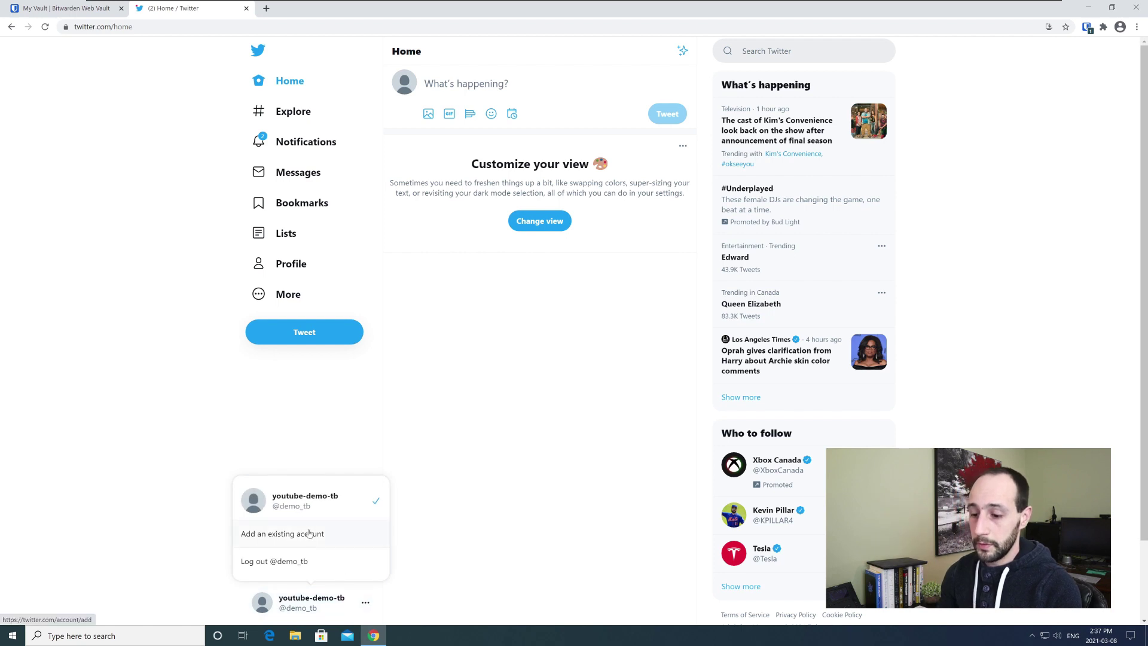
click(291, 269)
click(292, 265)
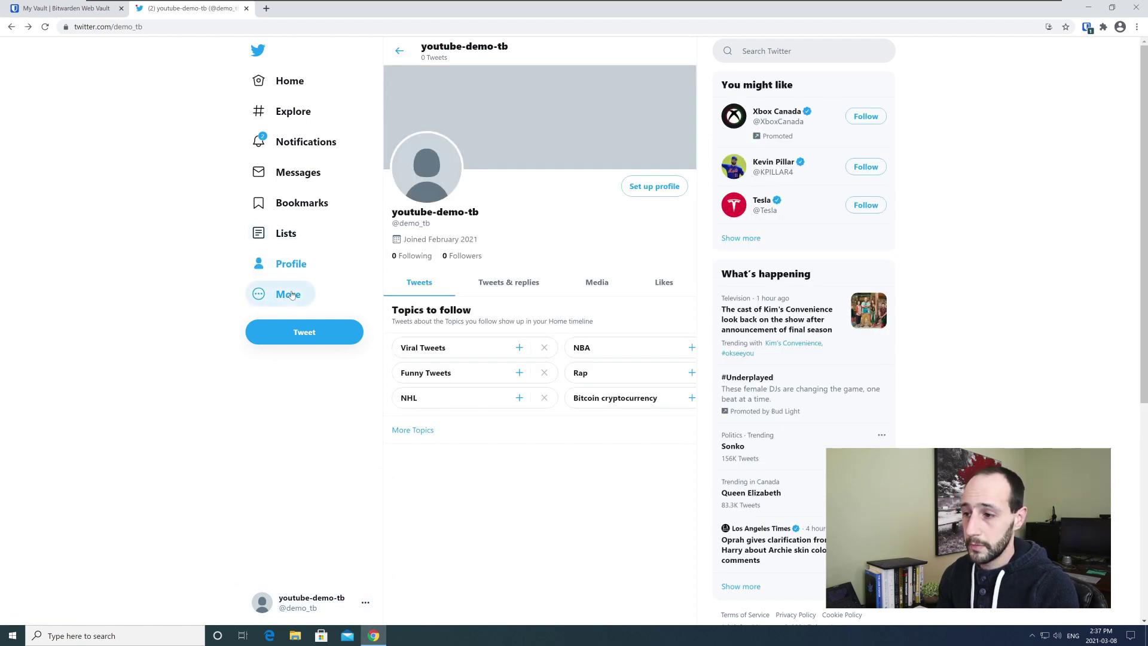
click(289, 294)
click(291, 215)
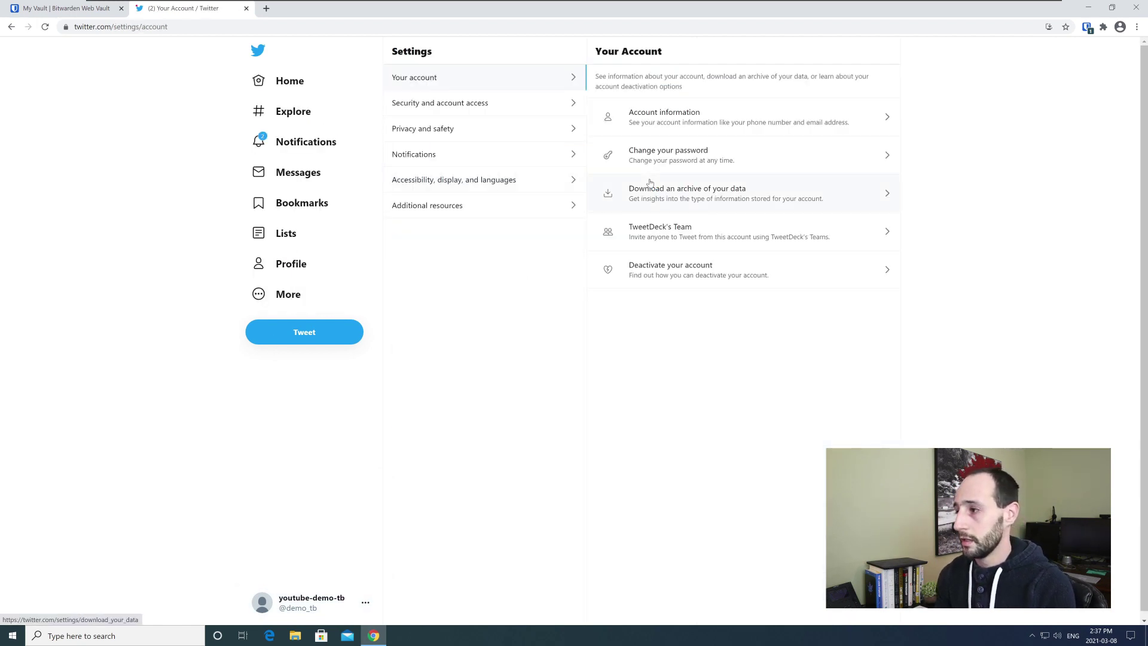
- Navigate to Security and account access > Security > Two-factor authentication
click(471, 104)
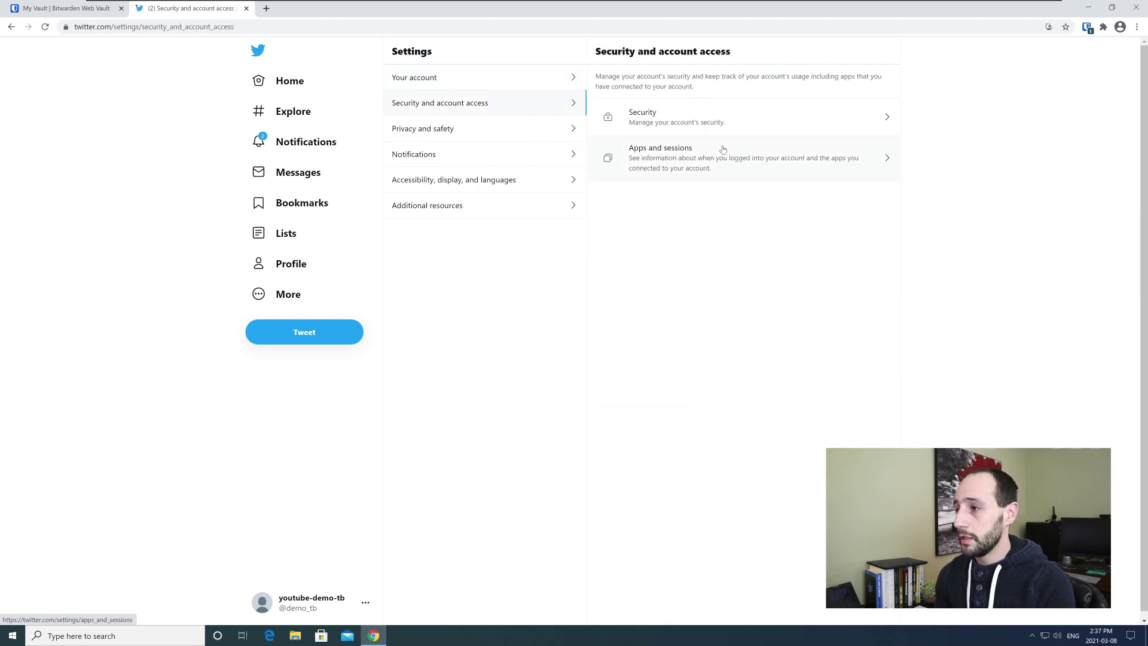
click(676, 115)
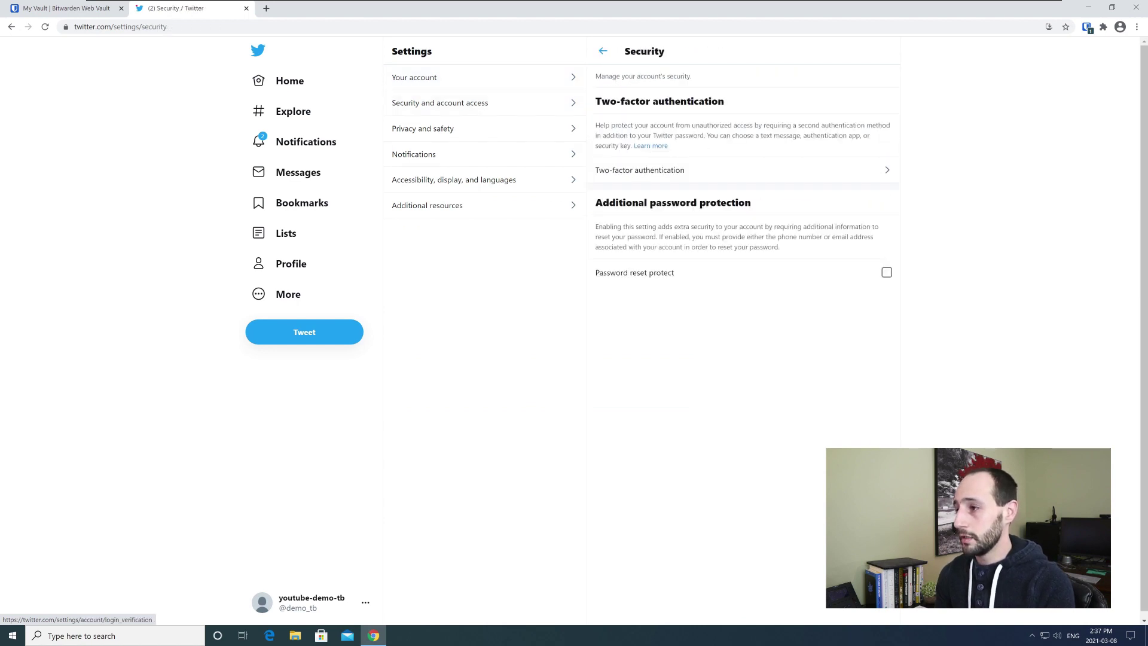
click(636, 170)
- Review the 2FA methods and tick Authentication app to open its setup dialog
drag(595, 159, 662, 161)
drag(596, 105, 643, 109)
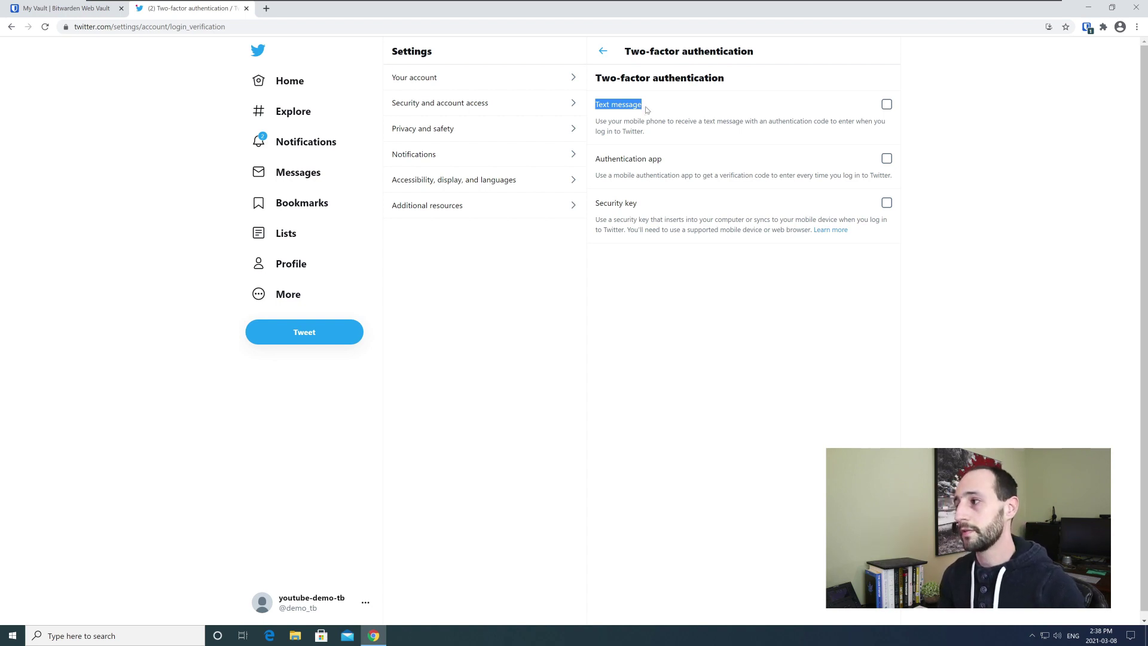
drag(597, 160, 662, 160)
click(659, 159)
click(622, 163)
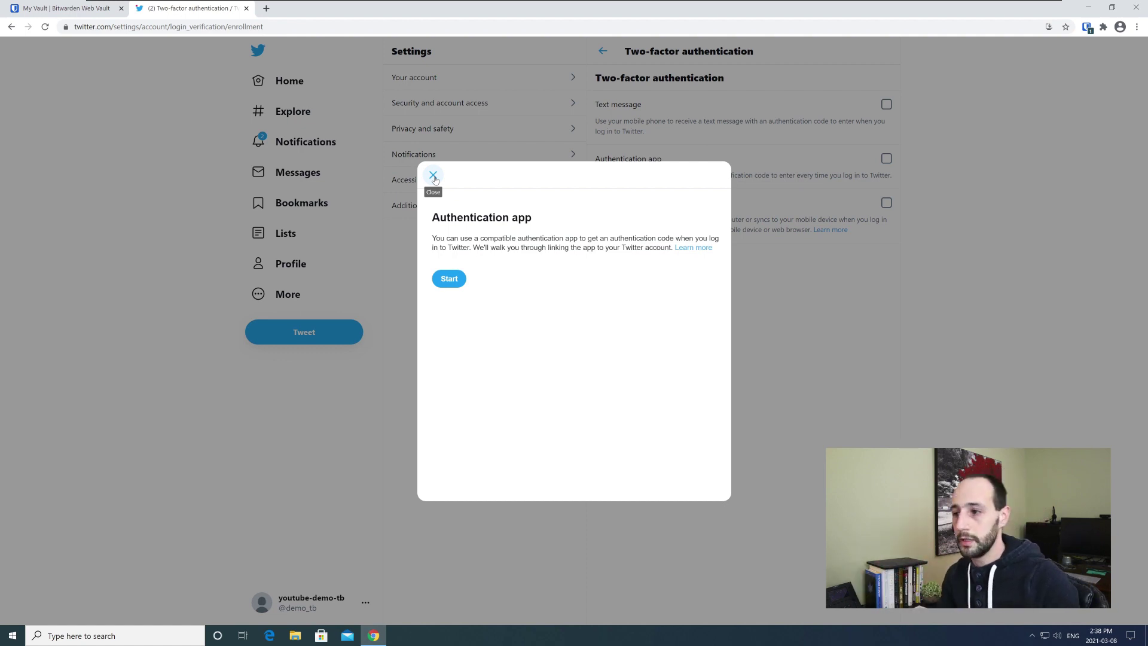
click(434, 176)
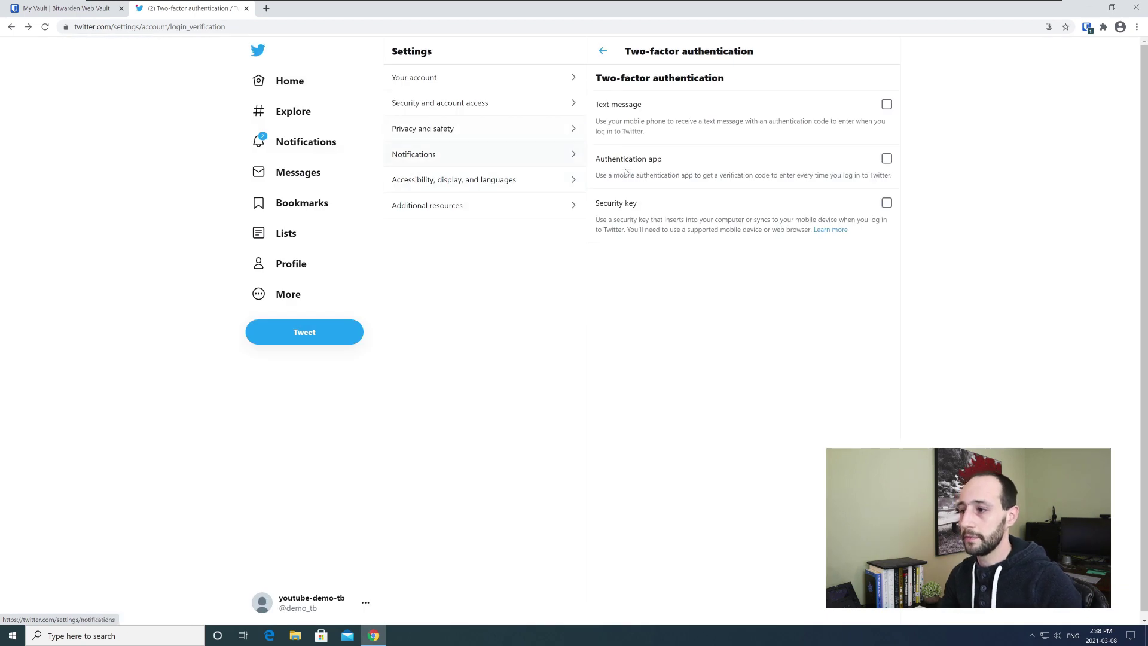
drag(651, 207, 601, 205)
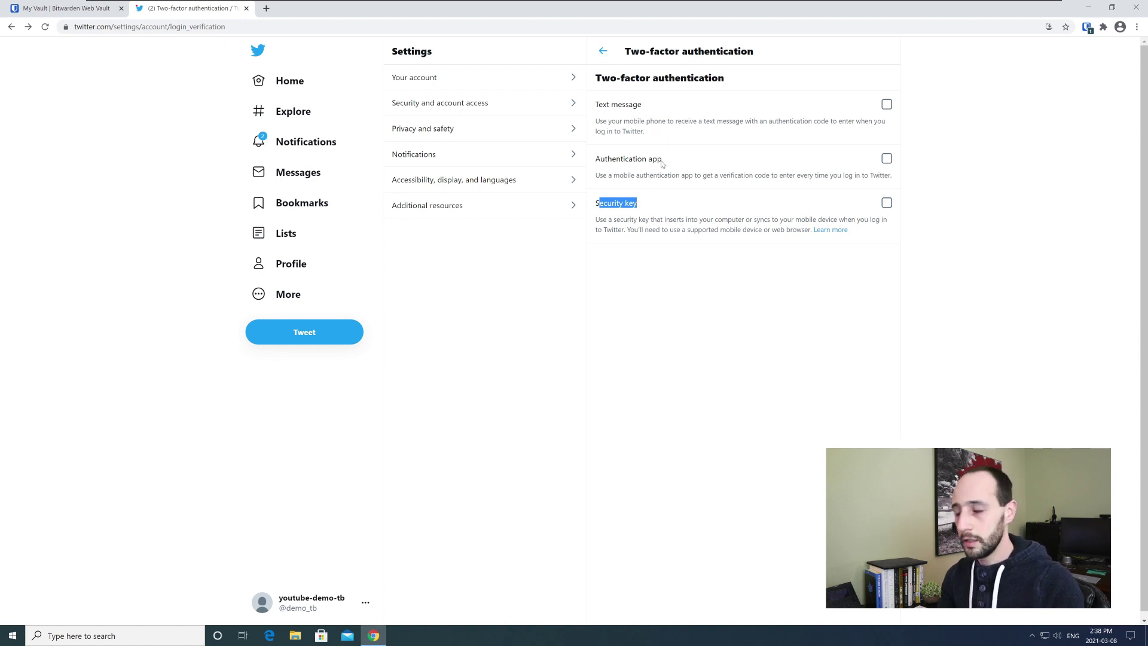
click(887, 159)
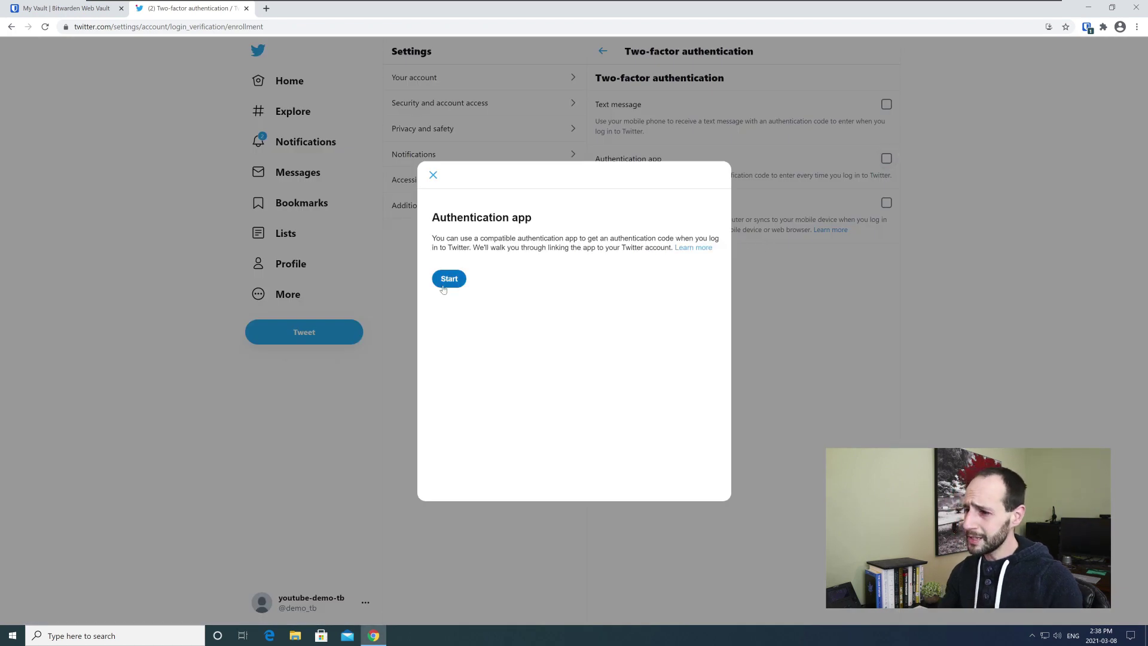
- Start linking and confirm the account with the twitter password copied from Bitwarden
click(450, 273)
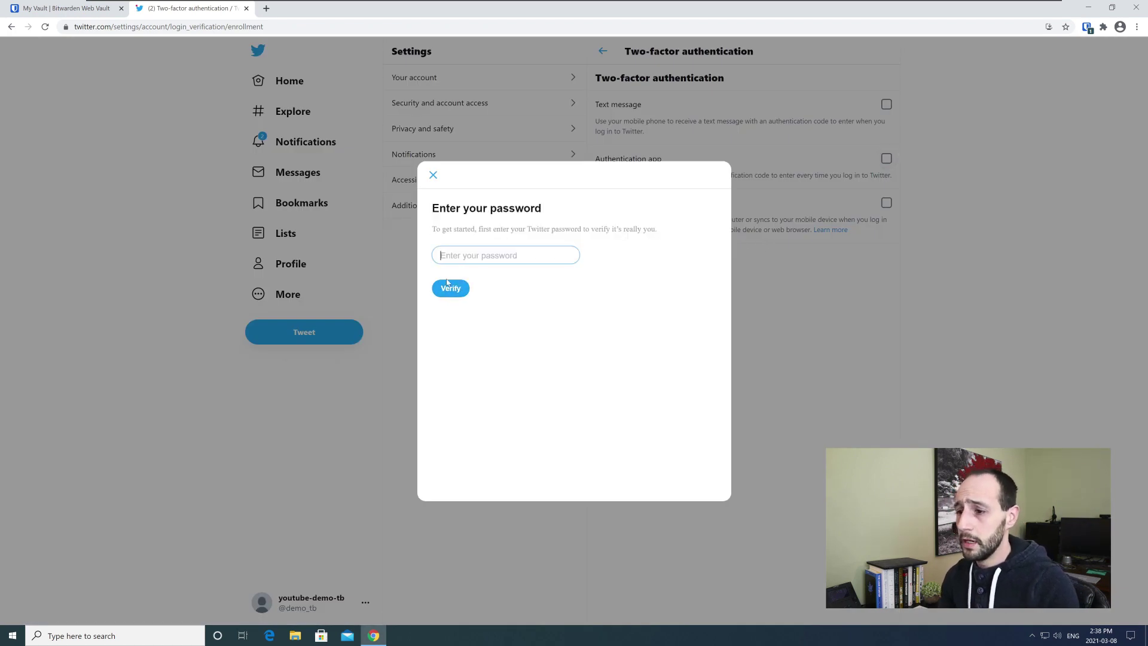
click(1086, 27)
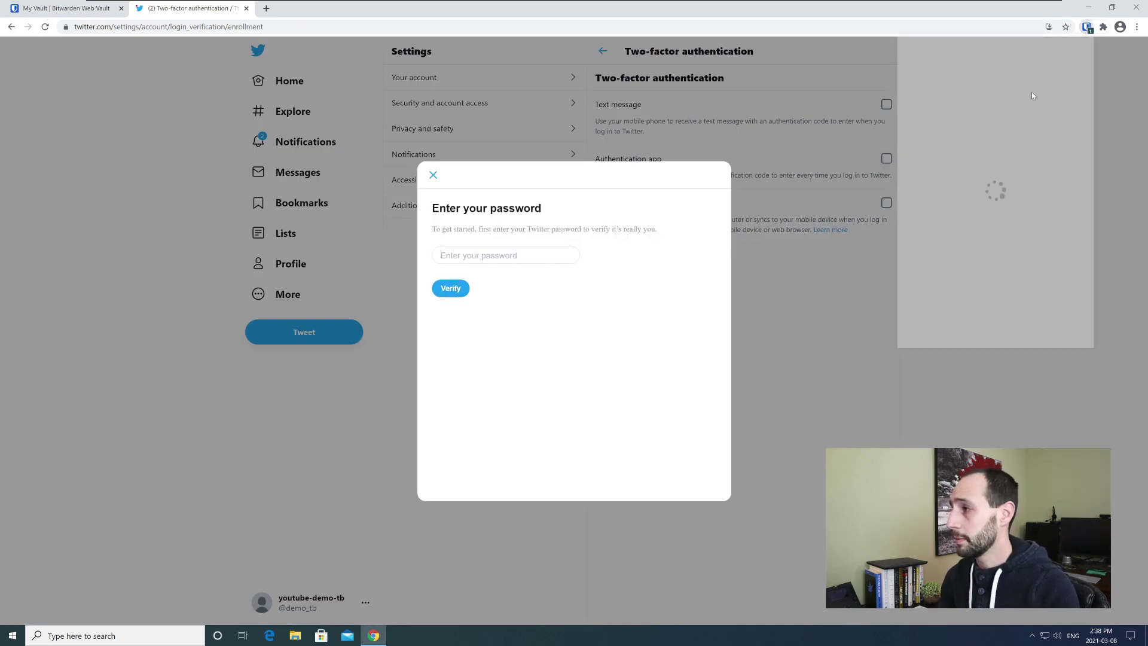
click(1069, 89)
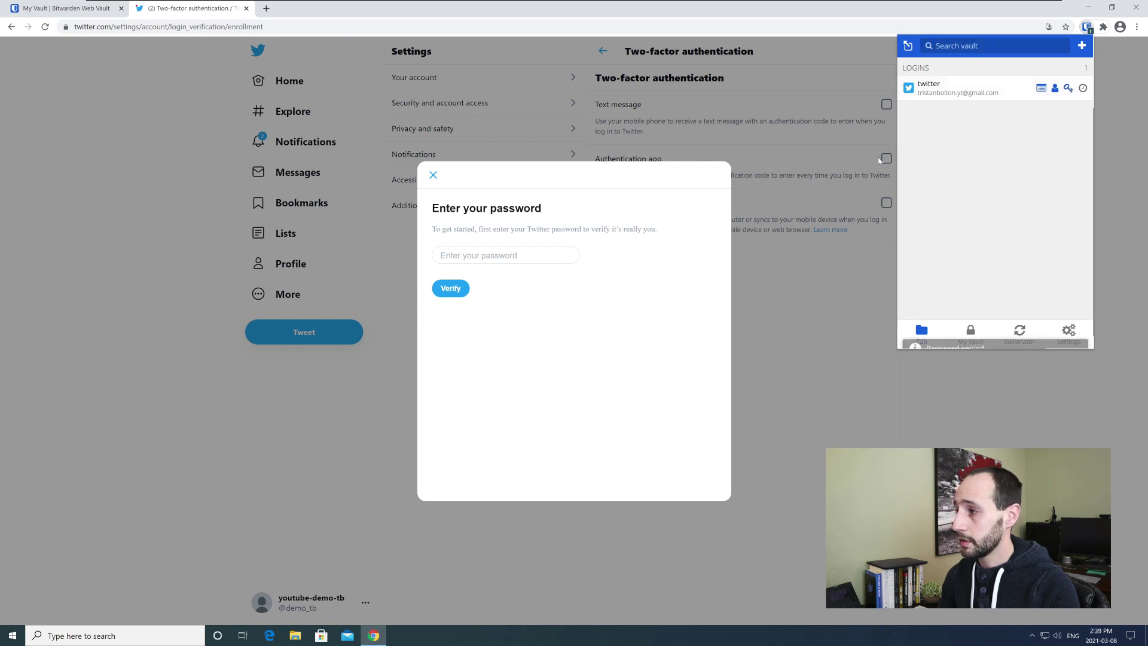
click(466, 255)
key(ctrl+v)
click(443, 290)
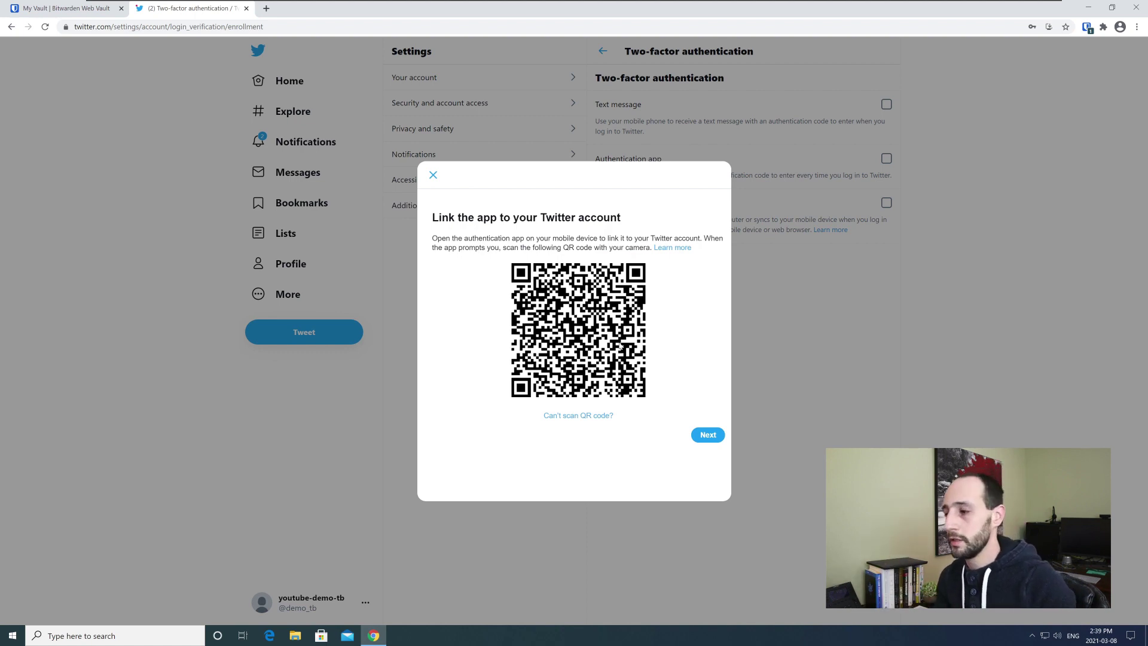
- Reveal the setup key as text via 'Can't scan QR code?' and copy it
click(579, 415)
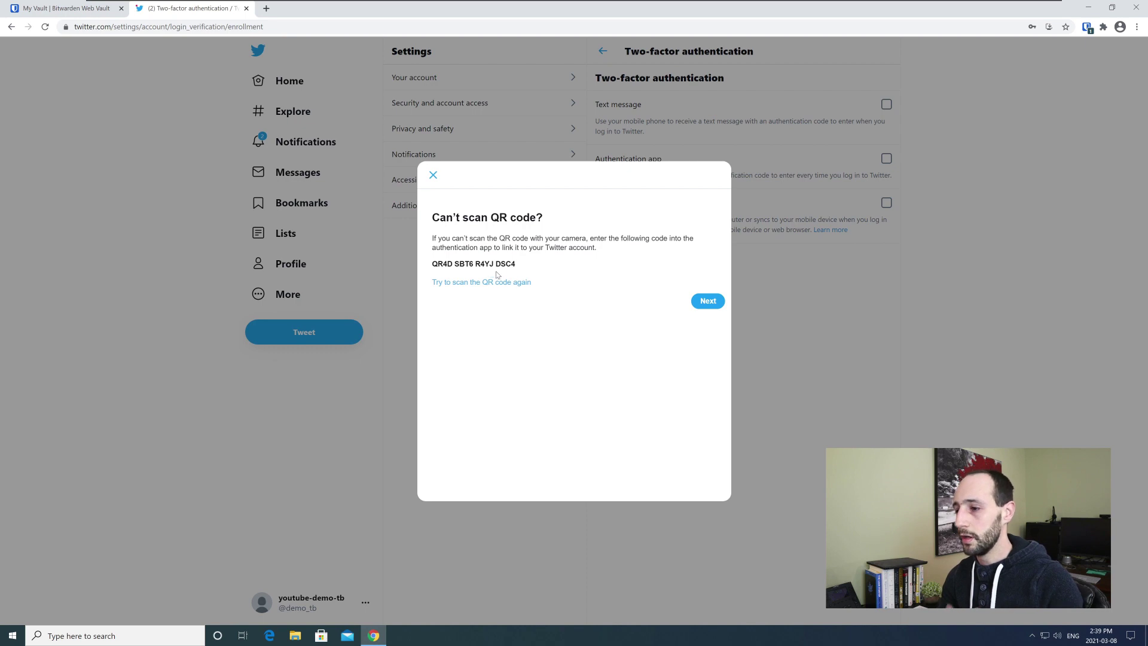
drag(530, 267, 433, 267)
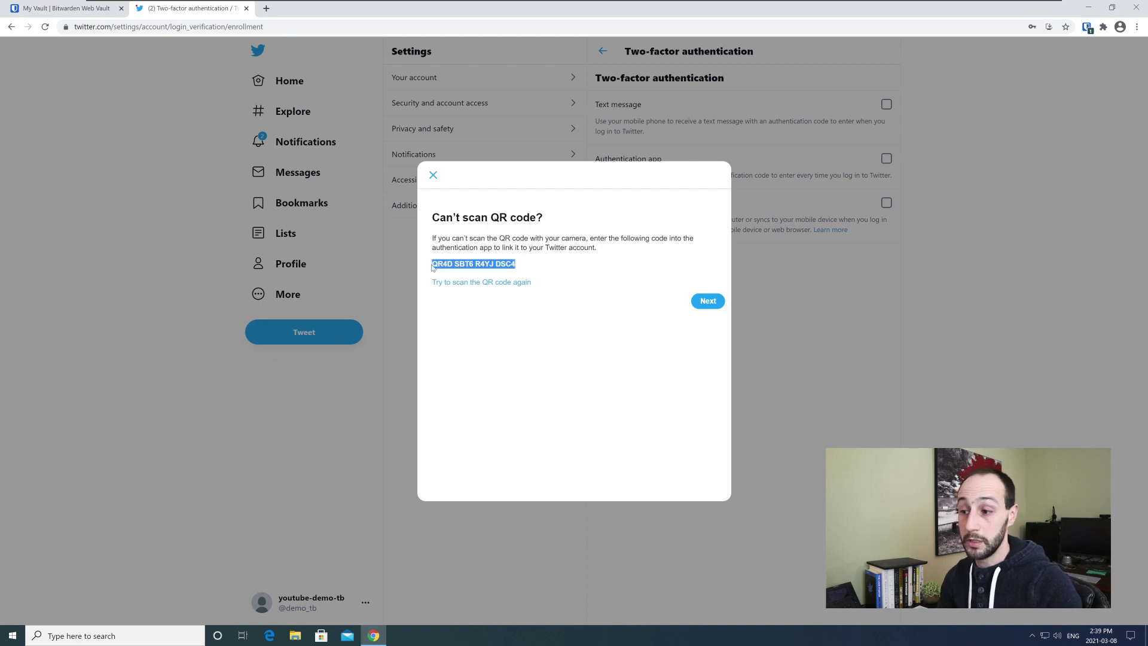
right_click(467, 265)
click(482, 271)
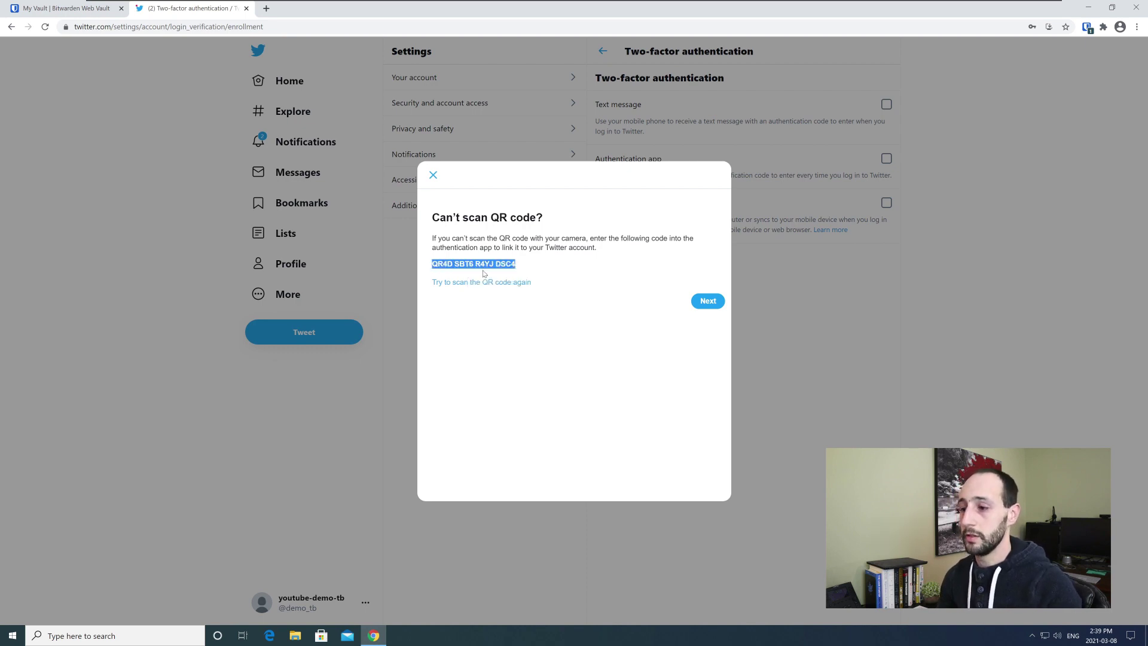
click(1086, 26)
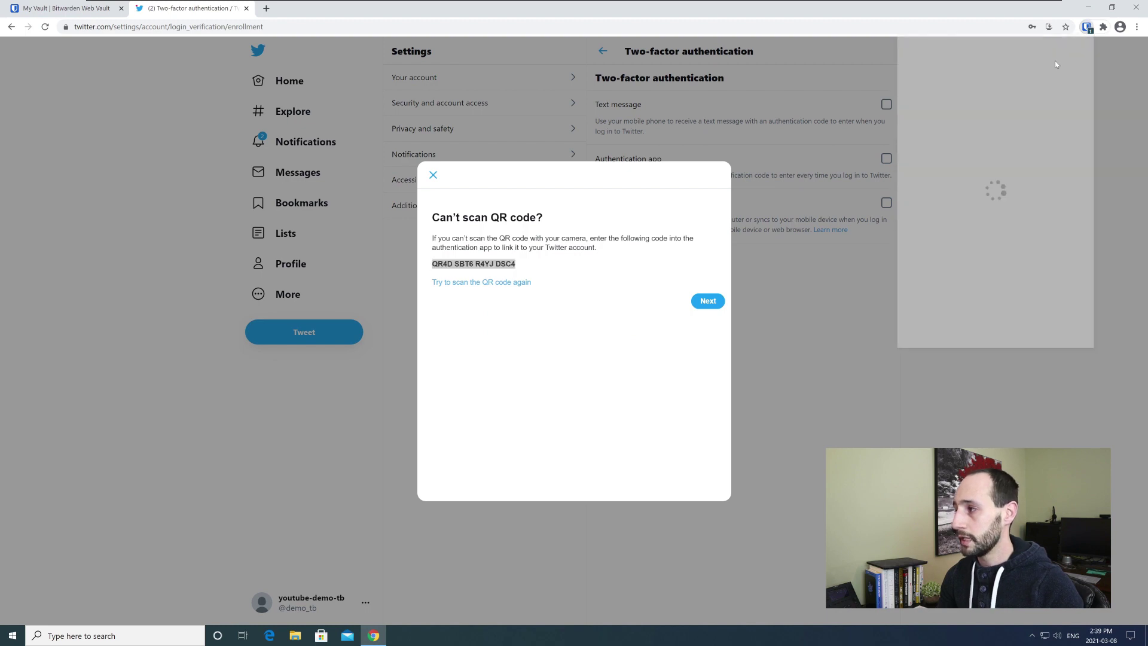
- Paste the setup key into the twitter login's Authenticator Key (TOTP) field, save, and click Next in Twitter
click(1042, 88)
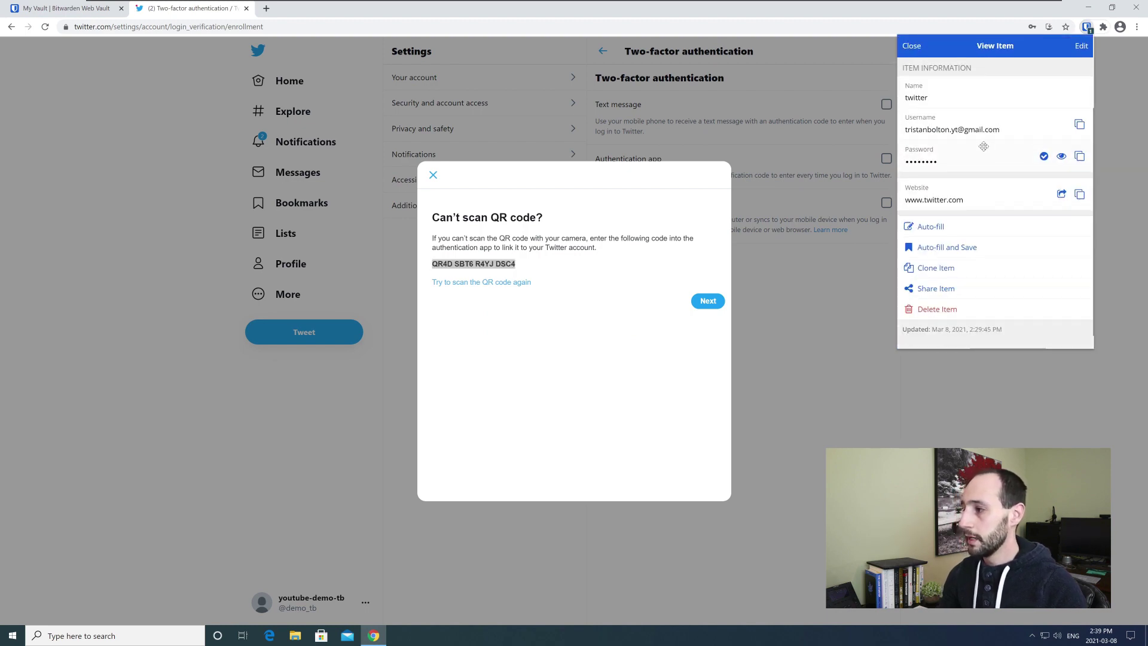
click(1080, 47)
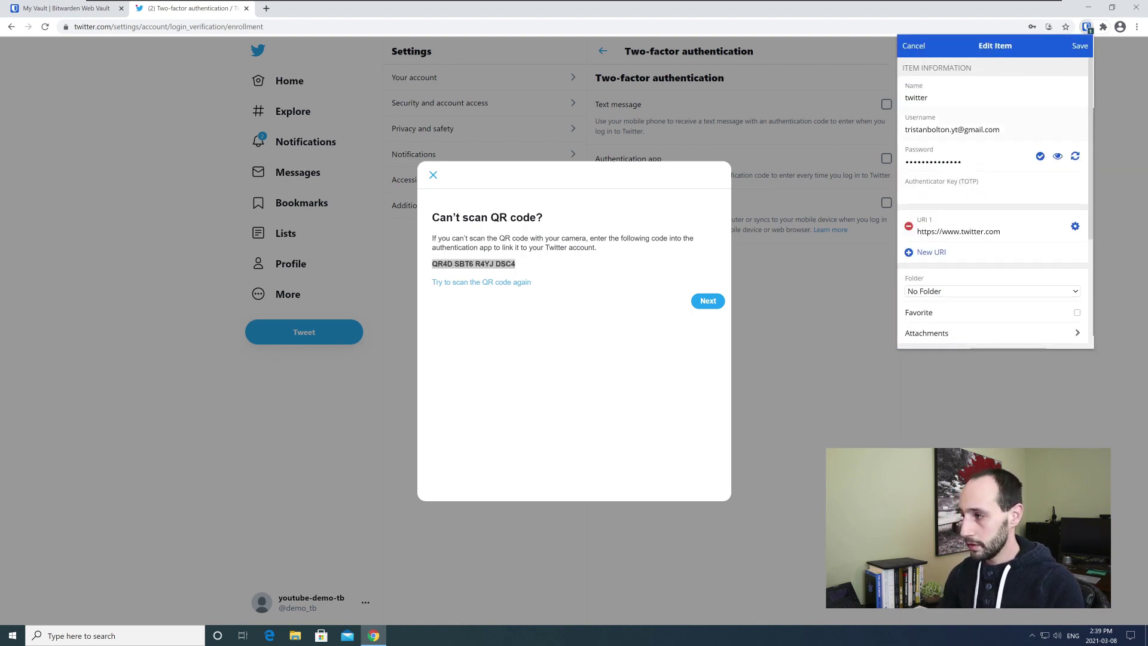
drag(921, 181, 990, 183)
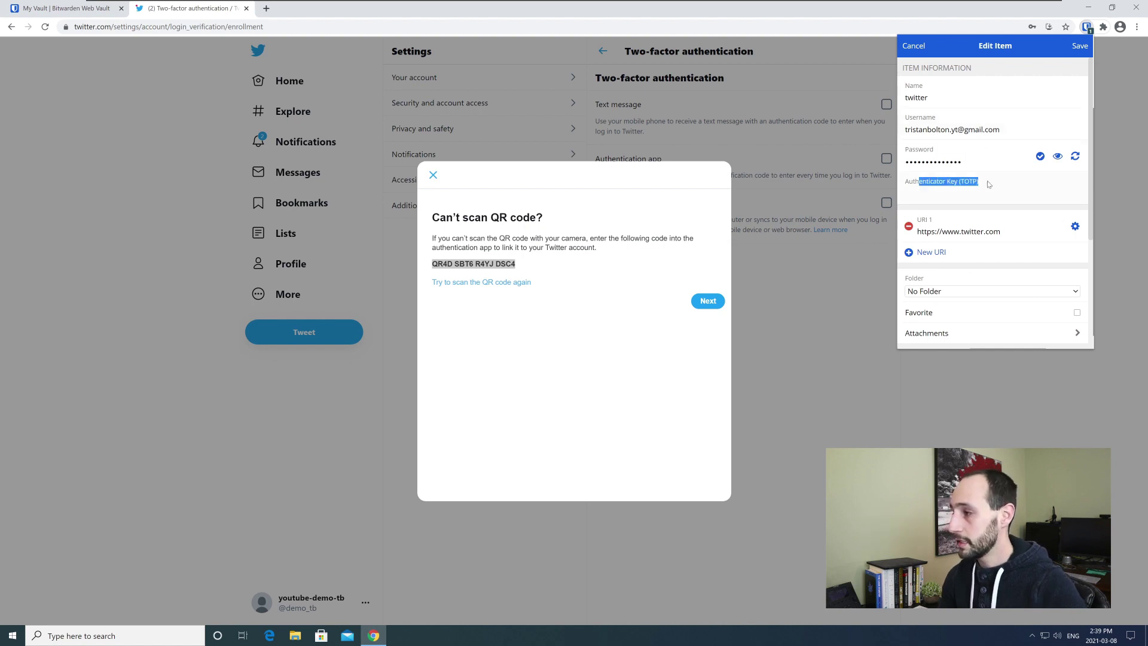
click(928, 194)
right_click(921, 195)
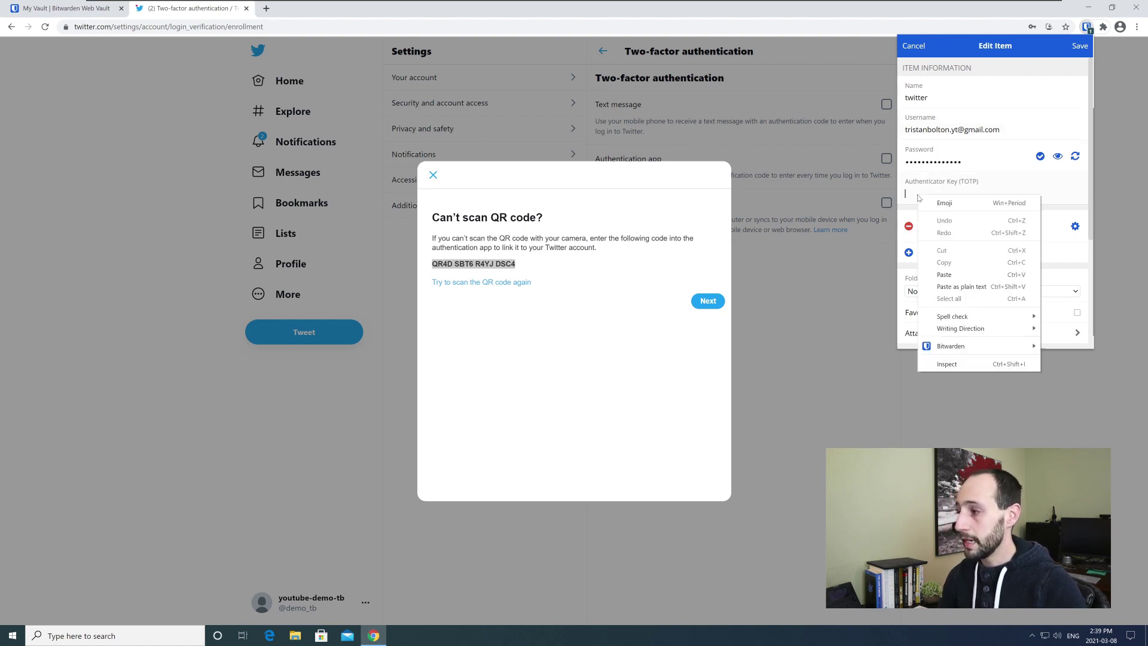
click(951, 281)
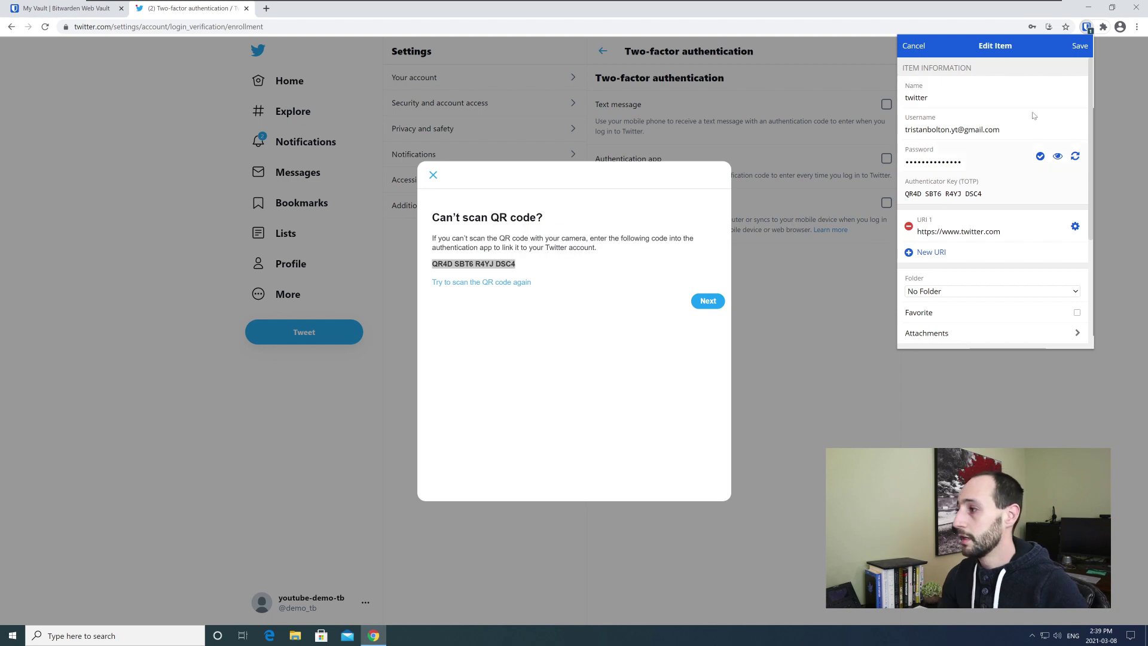
click(1079, 48)
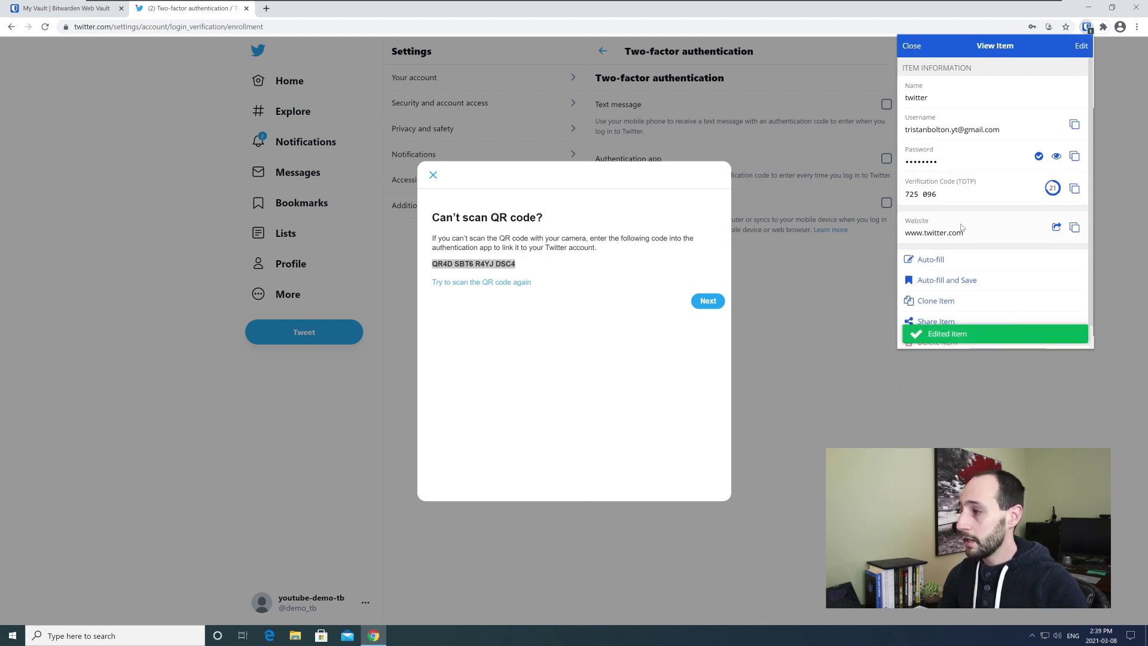
drag(940, 194, 928, 196)
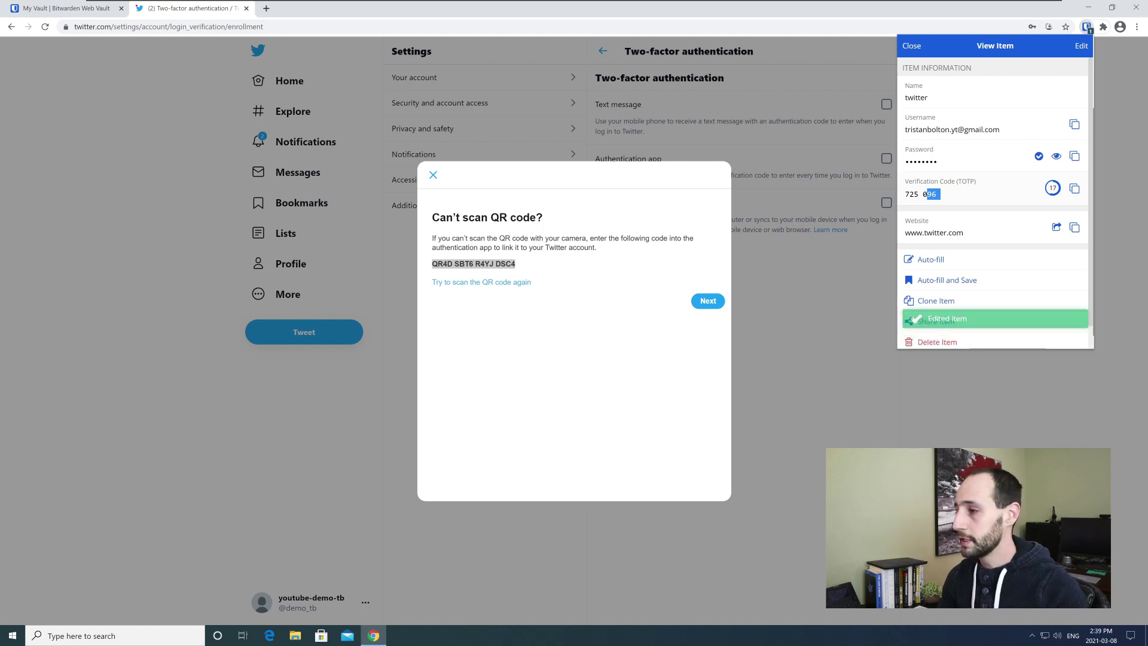
click(704, 304)
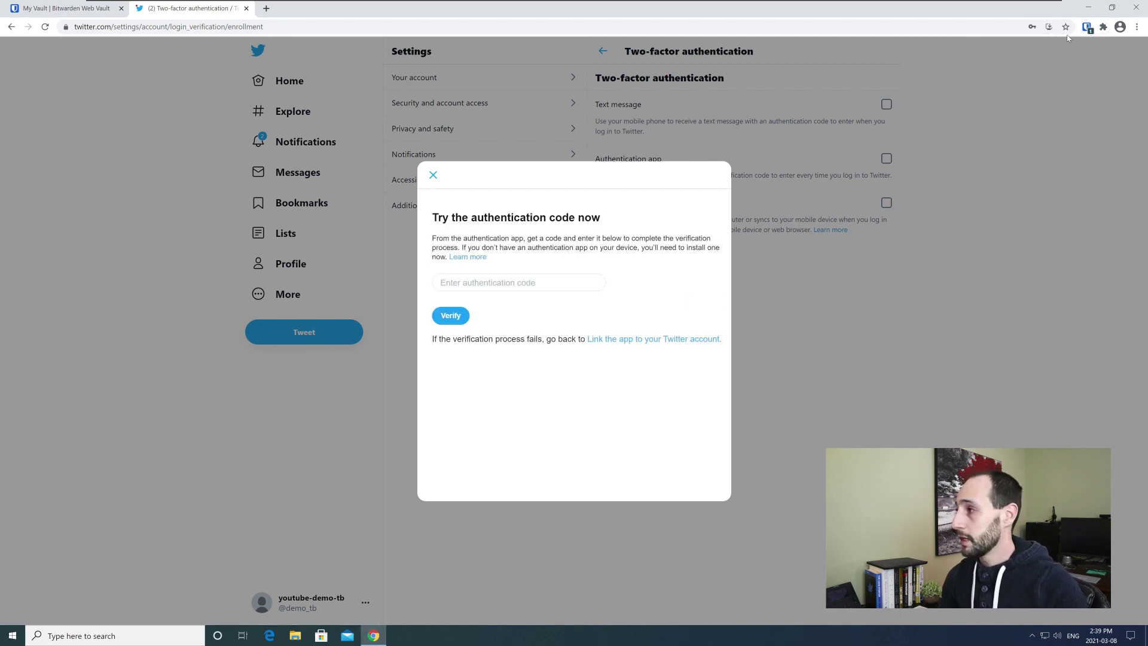
- Copy the twitter login's current verification code from the Bitwarden popup
click(1087, 26)
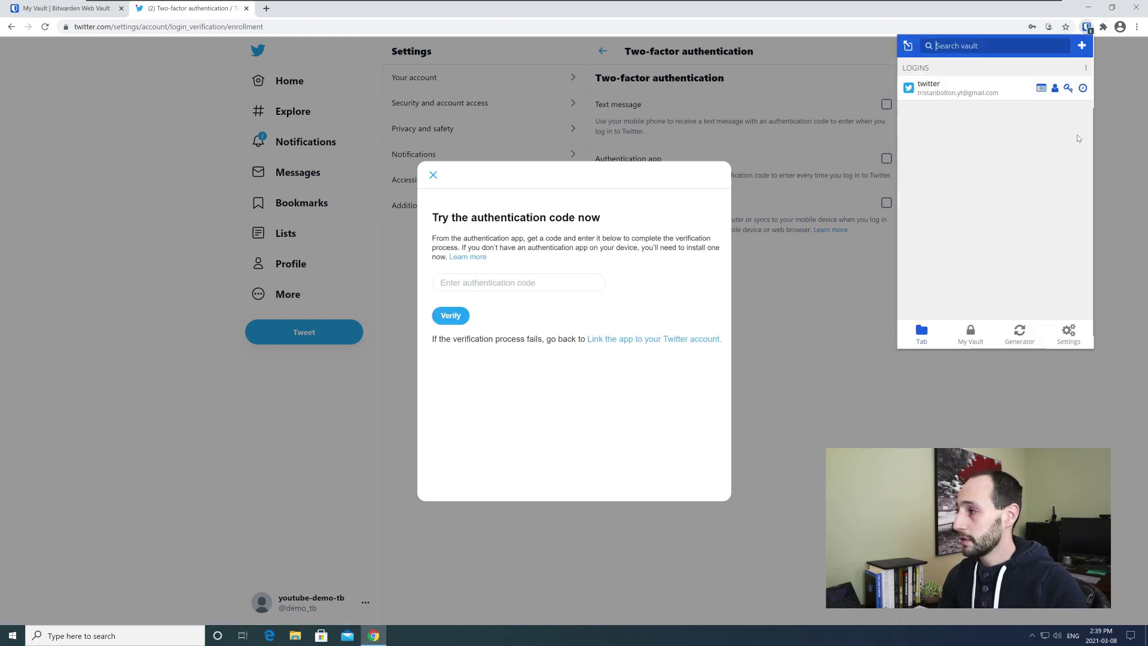
click(1083, 89)
click(913, 94)
click(1043, 88)
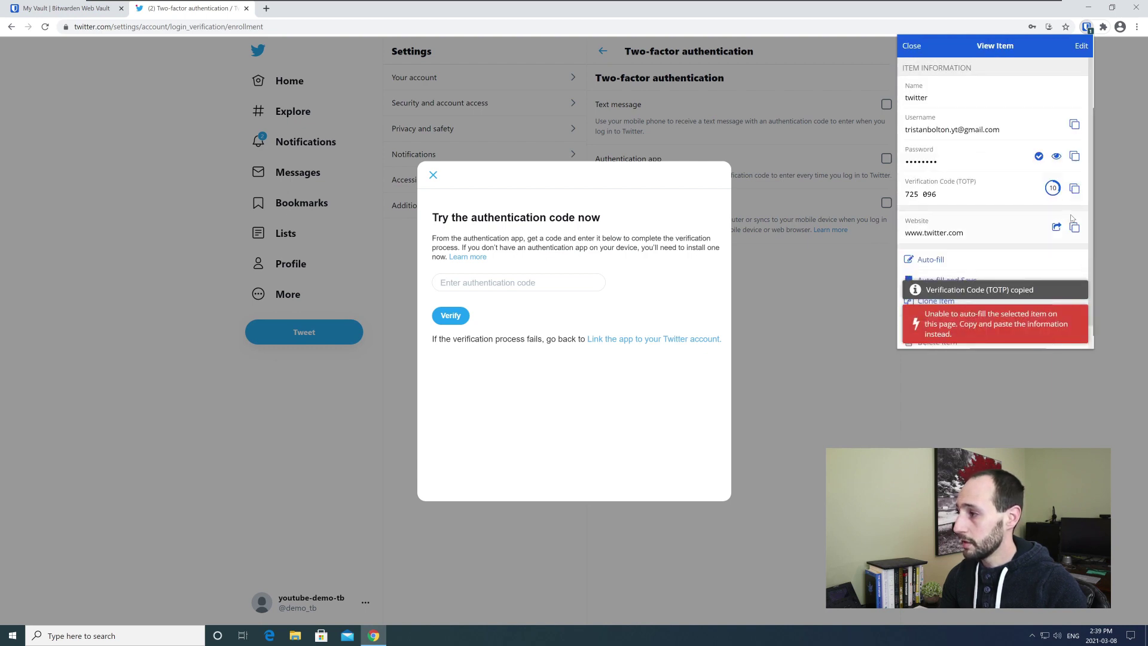
click(1075, 189)
- Paste the code into Twitter, verify it, select the backup code, and close the dialog
click(505, 282)
right_click(506, 281)
click(526, 354)
click(451, 315)
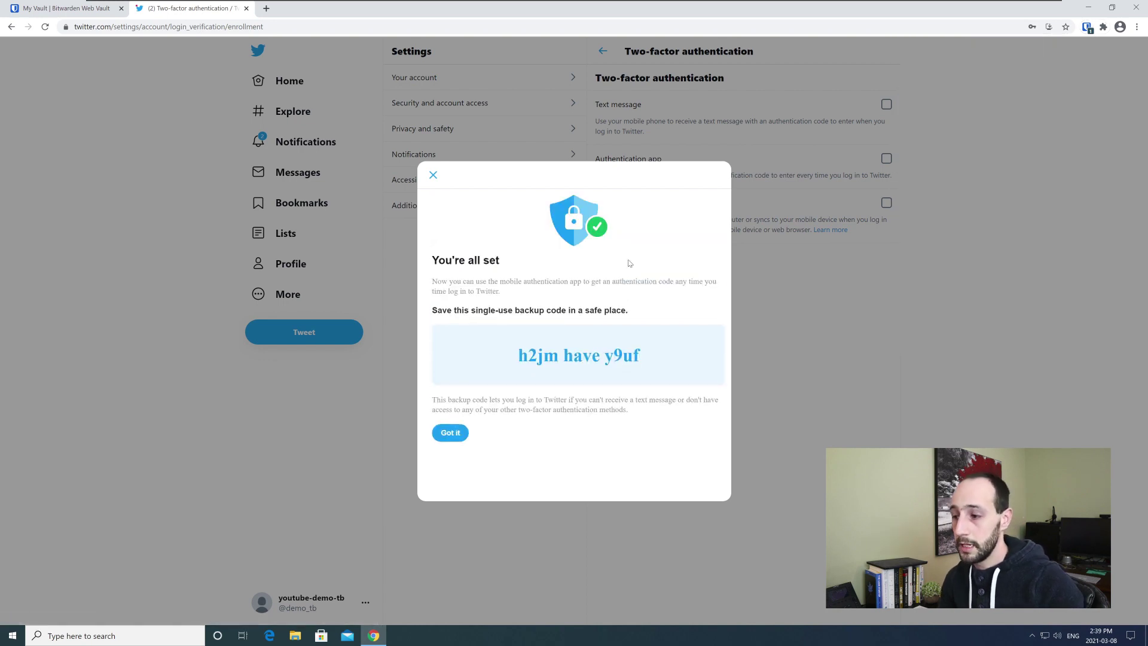
drag(660, 358, 518, 356)
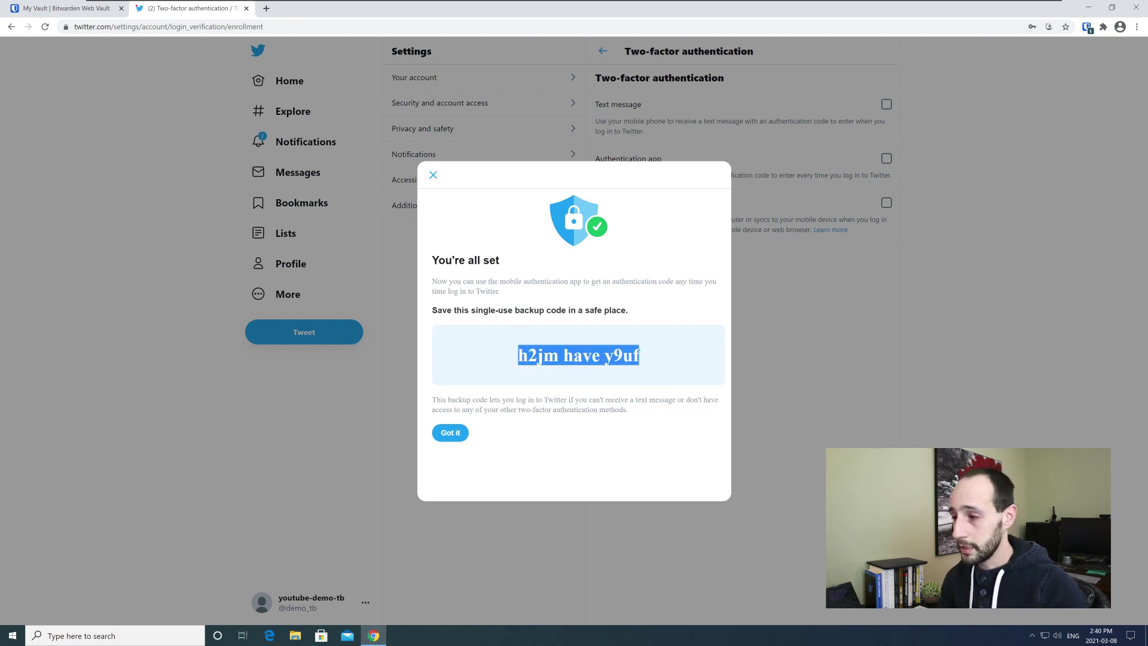
click(434, 175)
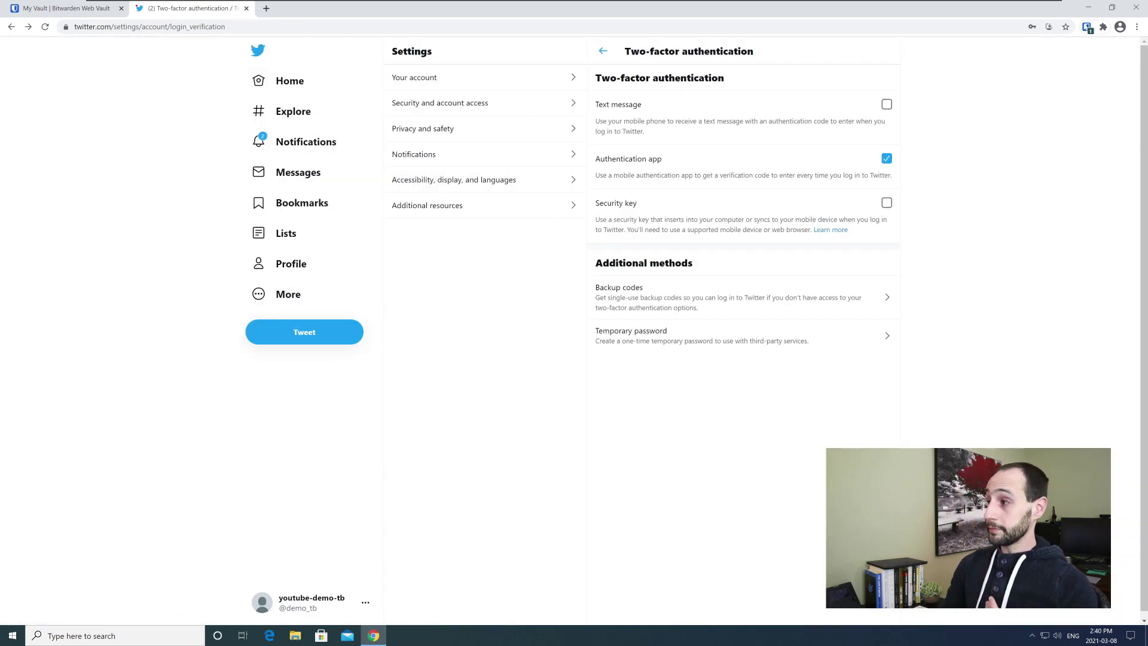
- Check the twitter item in the Bitwarden popup, then switch to the Bitwarden Web Vault tab
click(1090, 33)
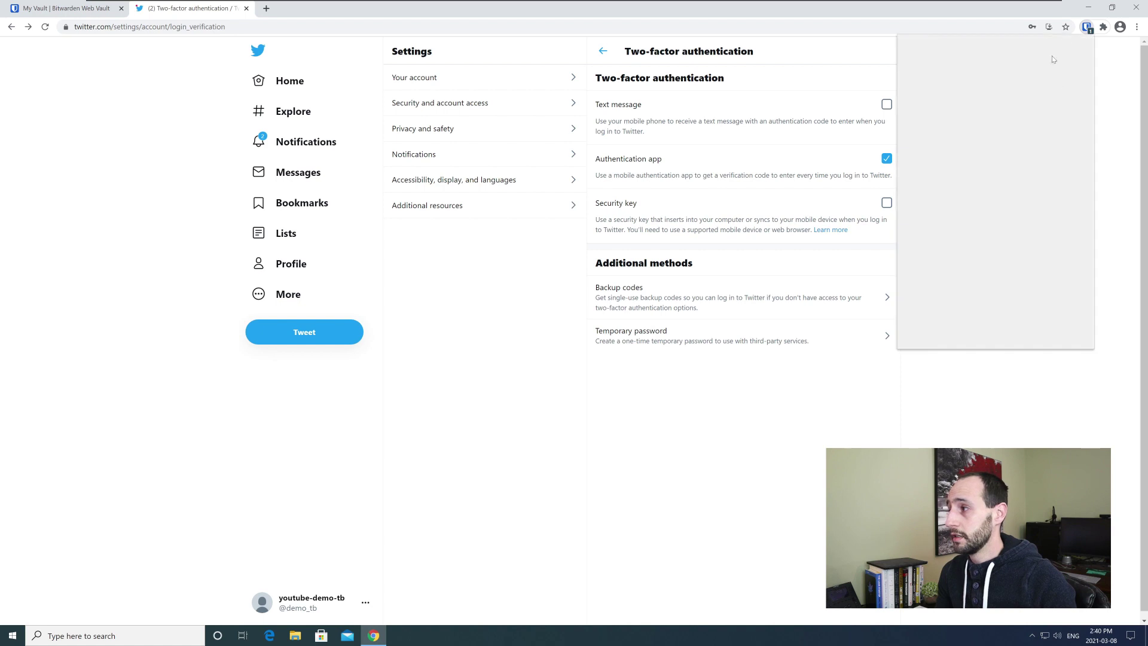
click(1041, 90)
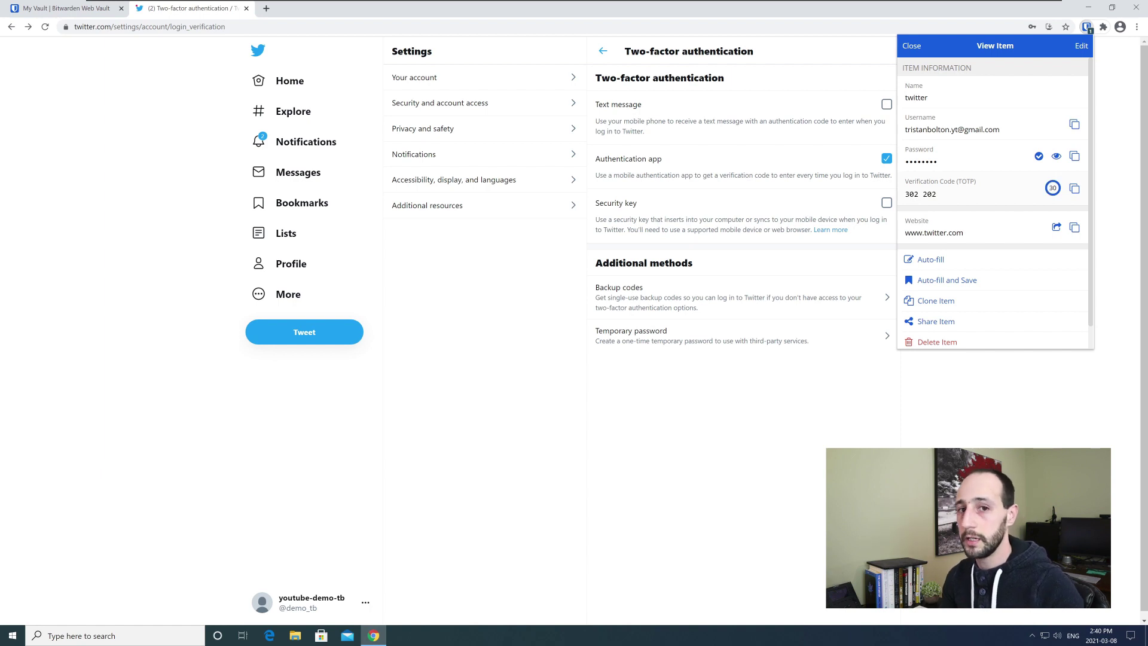
click(520, 375)
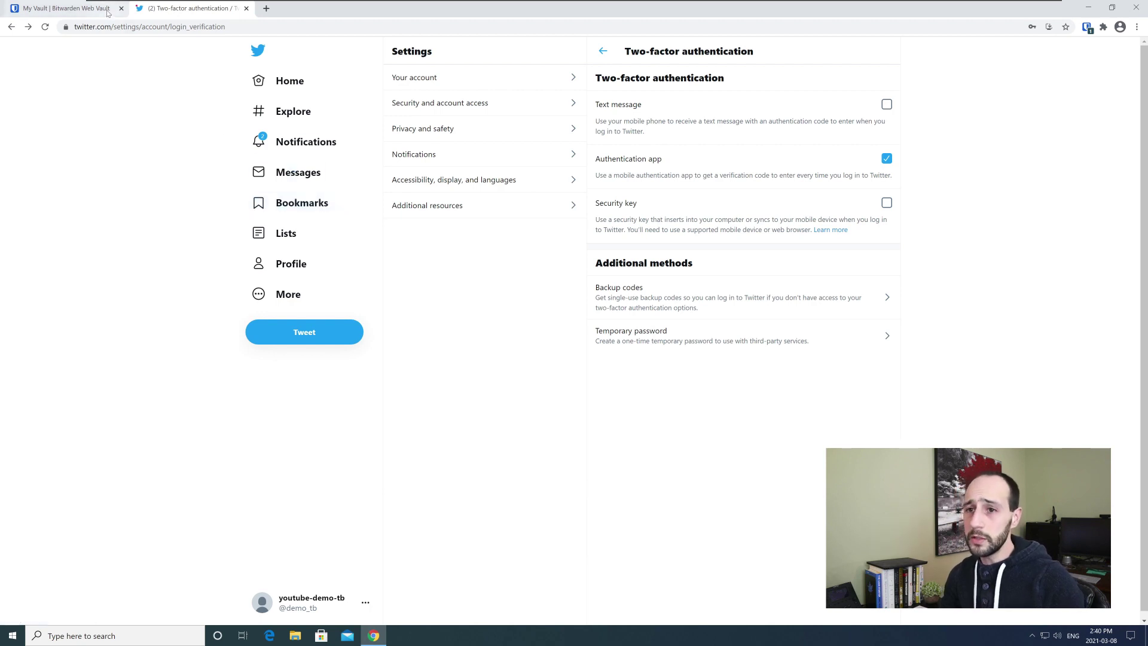
click(89, 9)
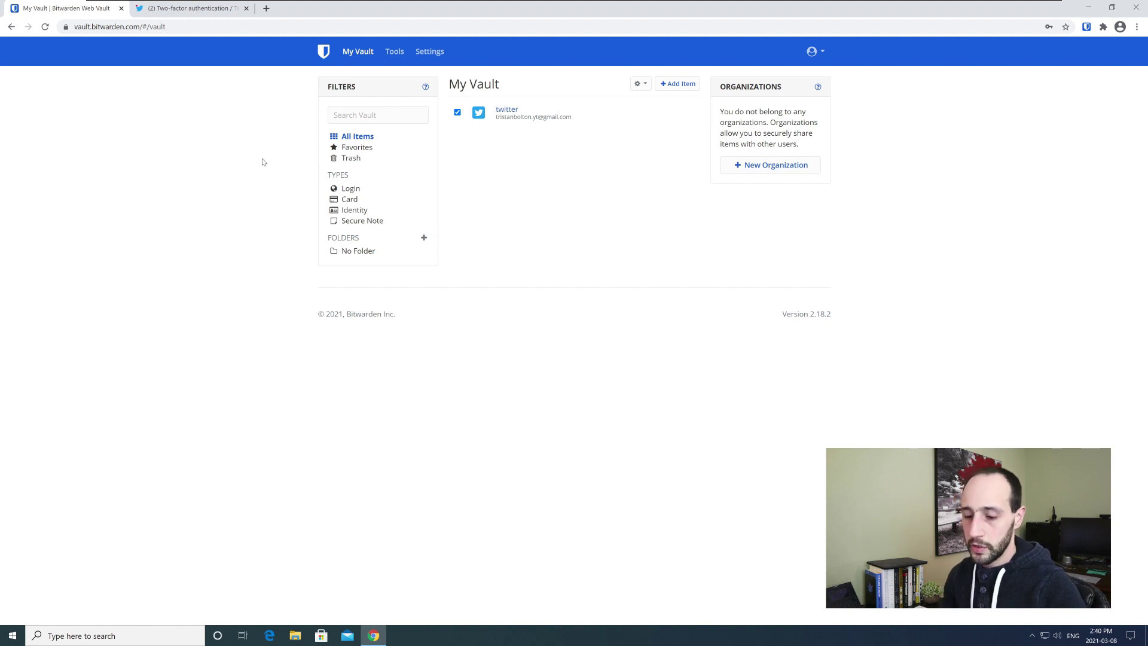
- Launch a blank Notepad document with Win+R and move its window up and left
key(super+r)
text(notepad)
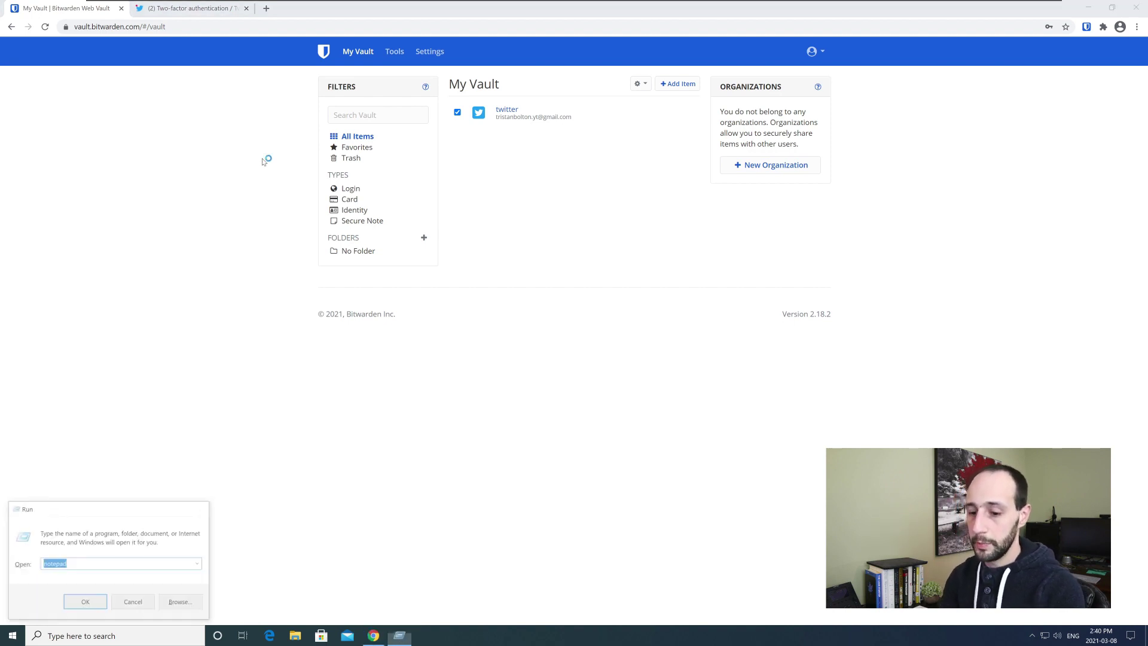
key(Return)
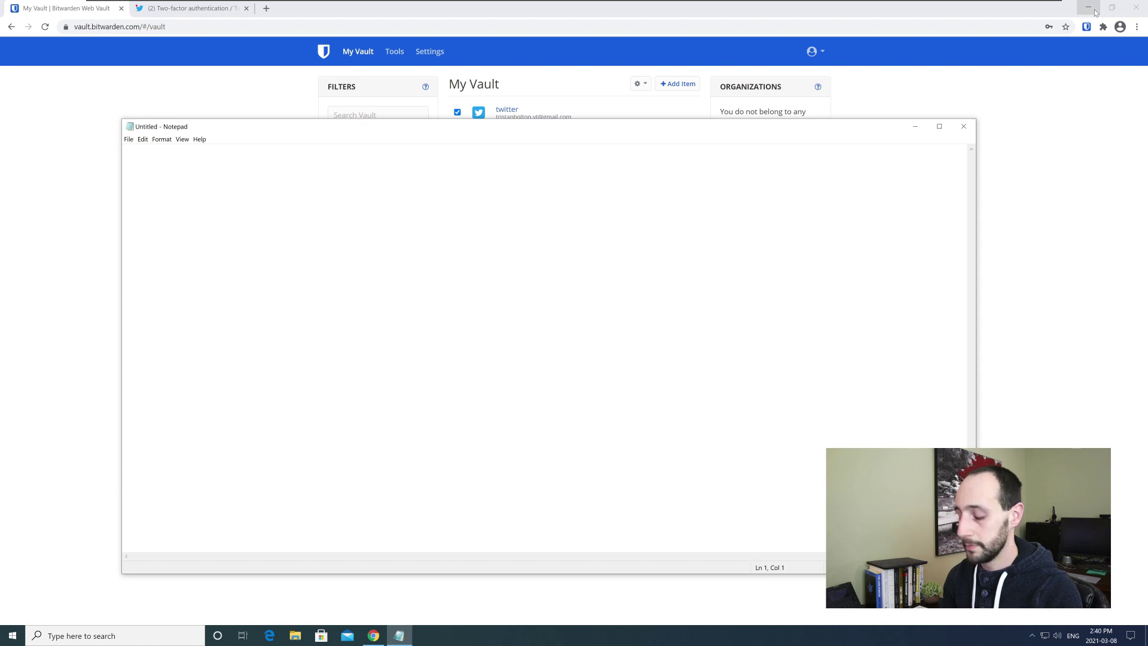
key(ctrl+s)
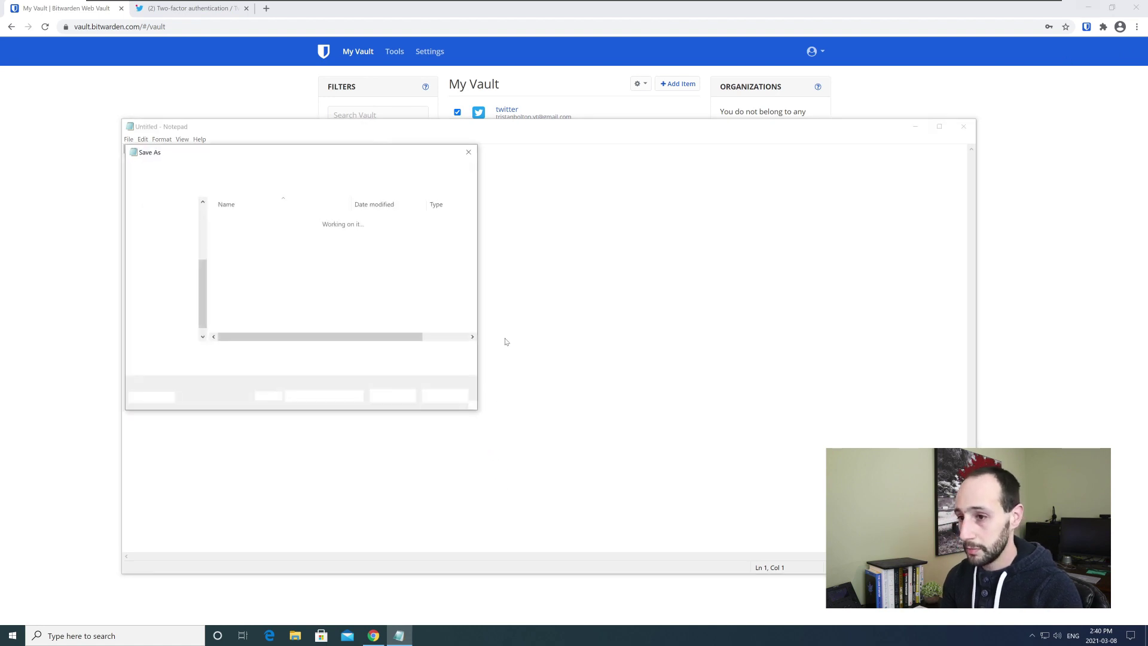
key(super+s)
key(Escape)
key(Escape)
key(super+d)
key(alt+Tab)
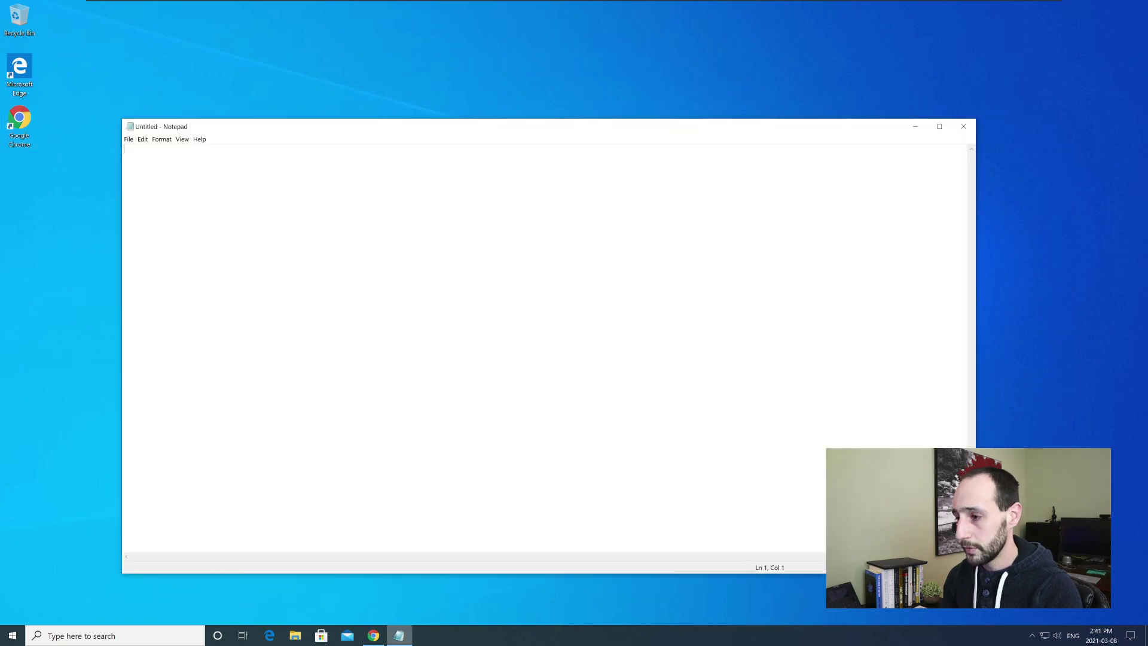
drag(517, 136, 444, 89)
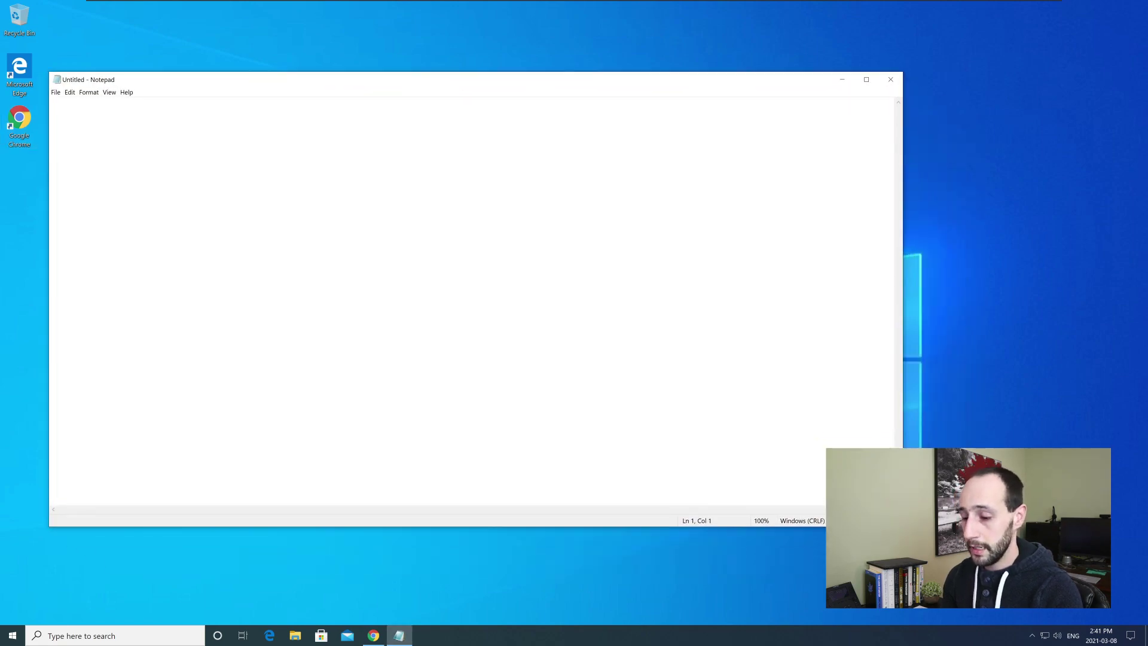
- Snap the browser right and Notepad left, then pop Bitwarden out into its own window
key(super)
text(bit)
key(Escape)
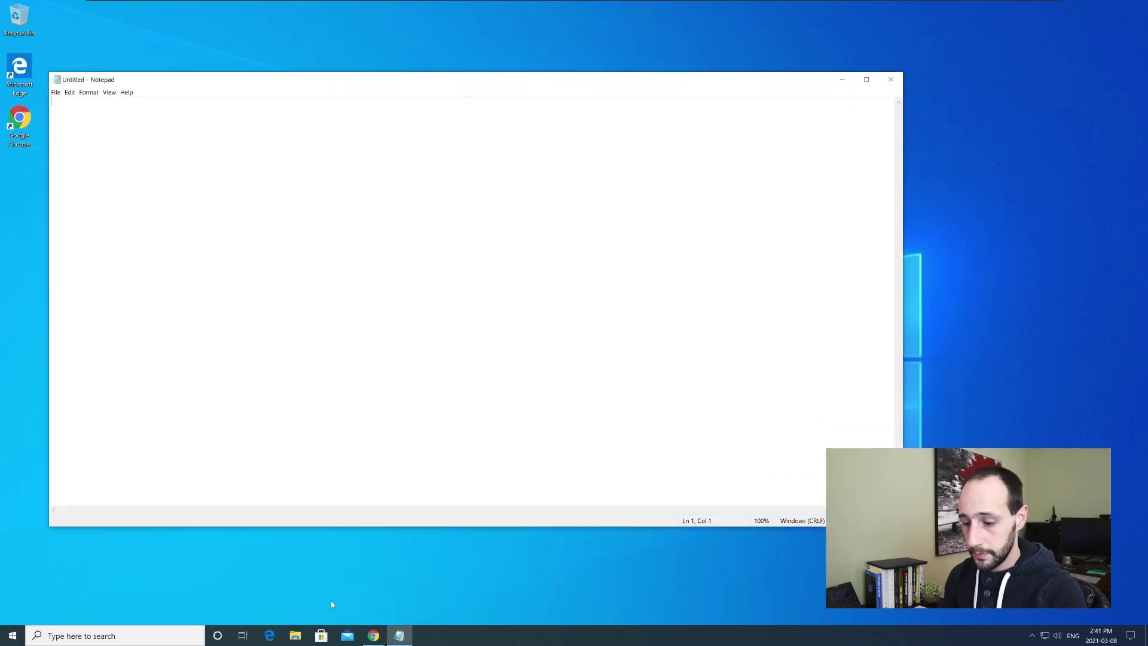
click(373, 635)
key(super+Right)
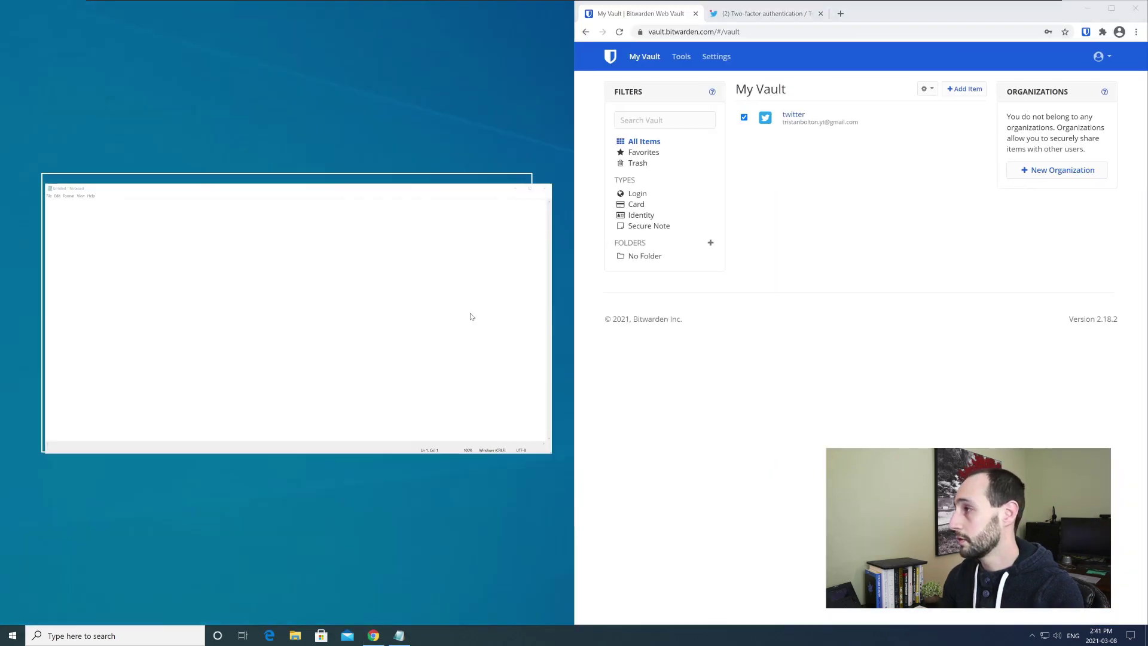
key(Return)
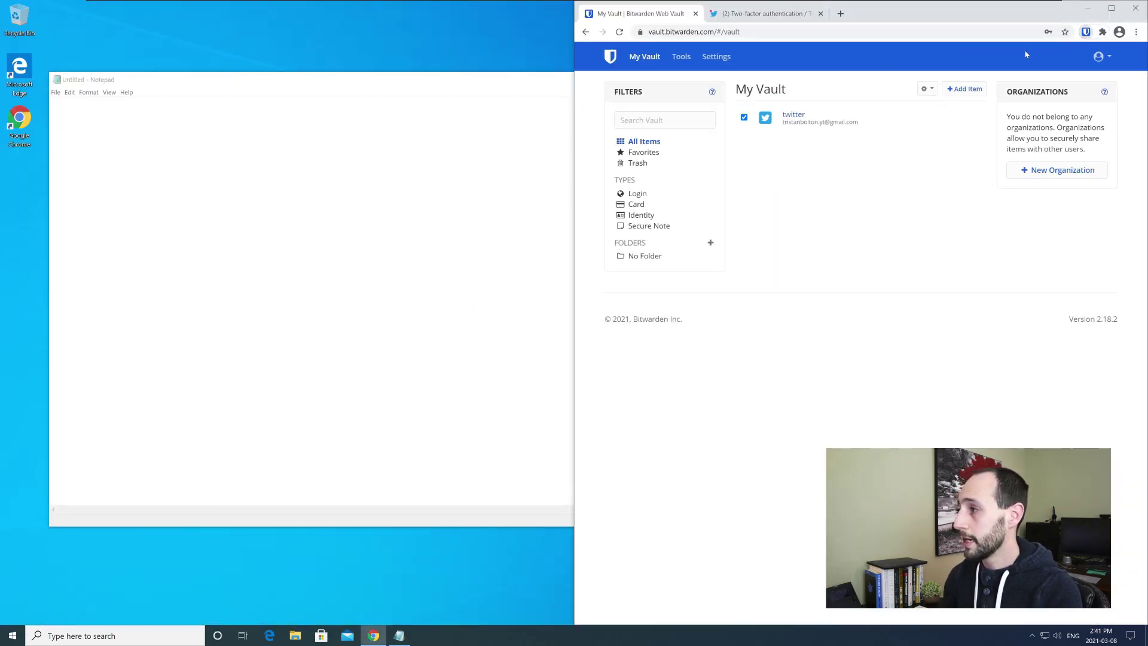
click(1086, 31)
click(906, 50)
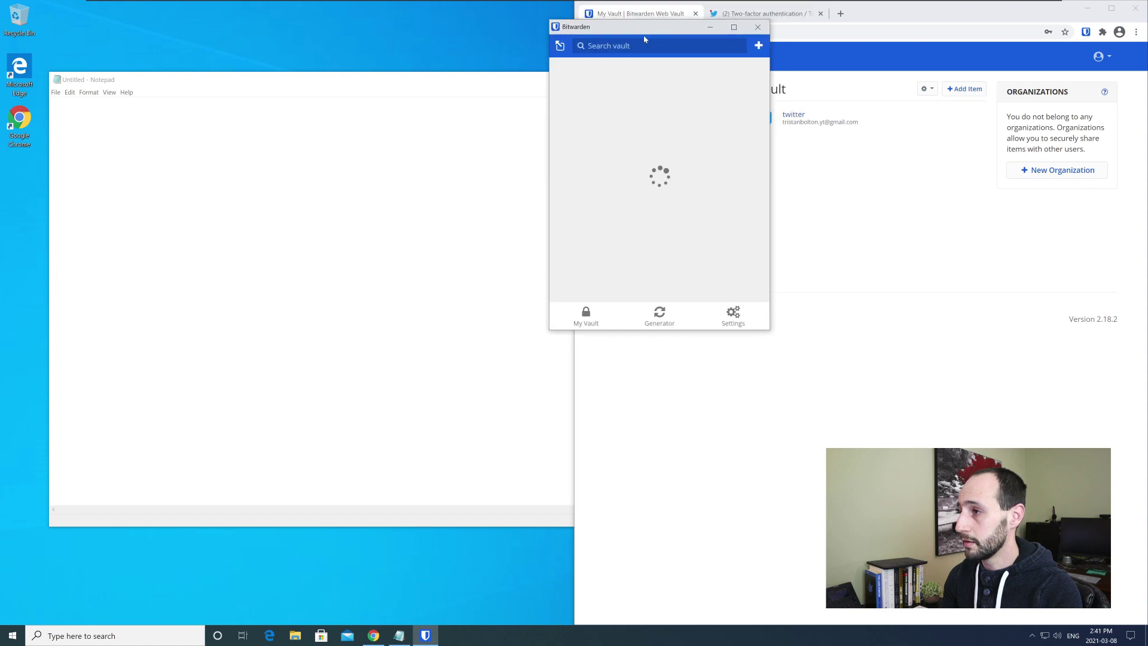
- Place the Bitwarden window top right, then type a 'UN:' line with the account username and 'PW' in Notepad
click(1088, 8)
drag(494, 55, 925, 44)
key(alt+Tab)
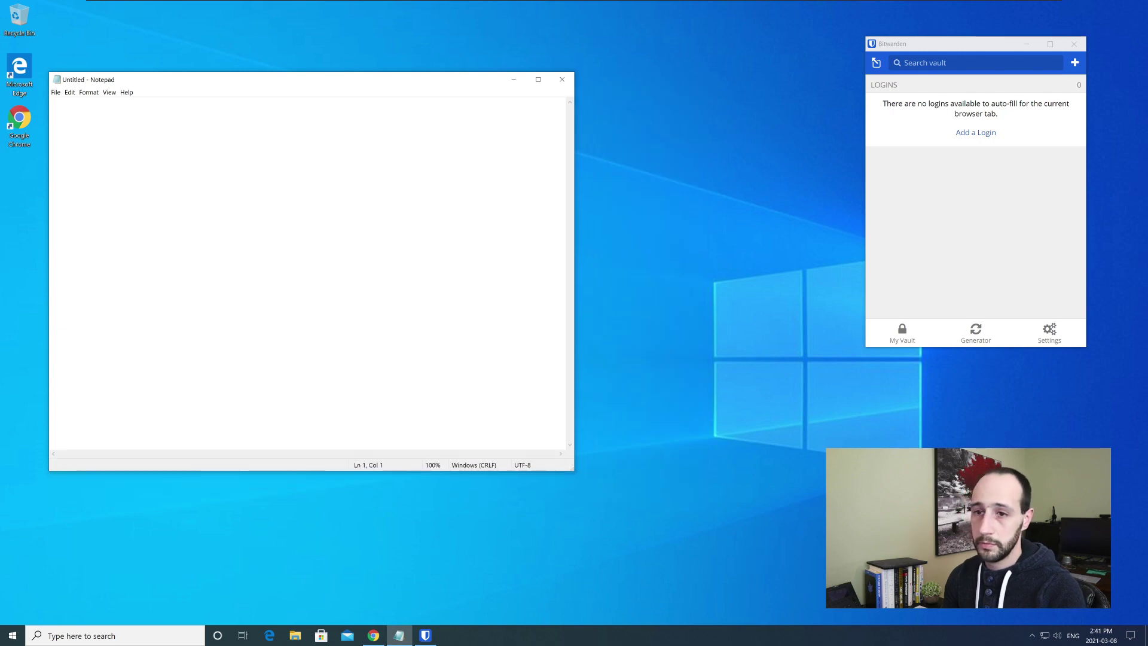
key(Return)
text(PW:)
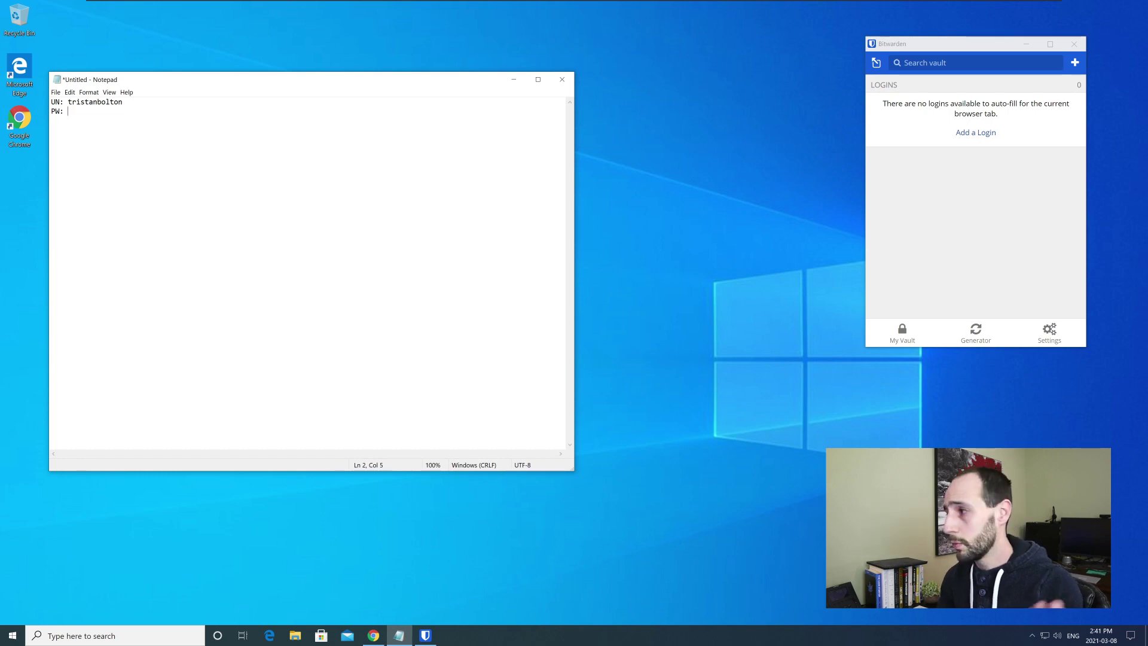
- Generate a 22-character password with !@#$%^&* enabled and paste it after PW: in Notepad
click(972, 330)
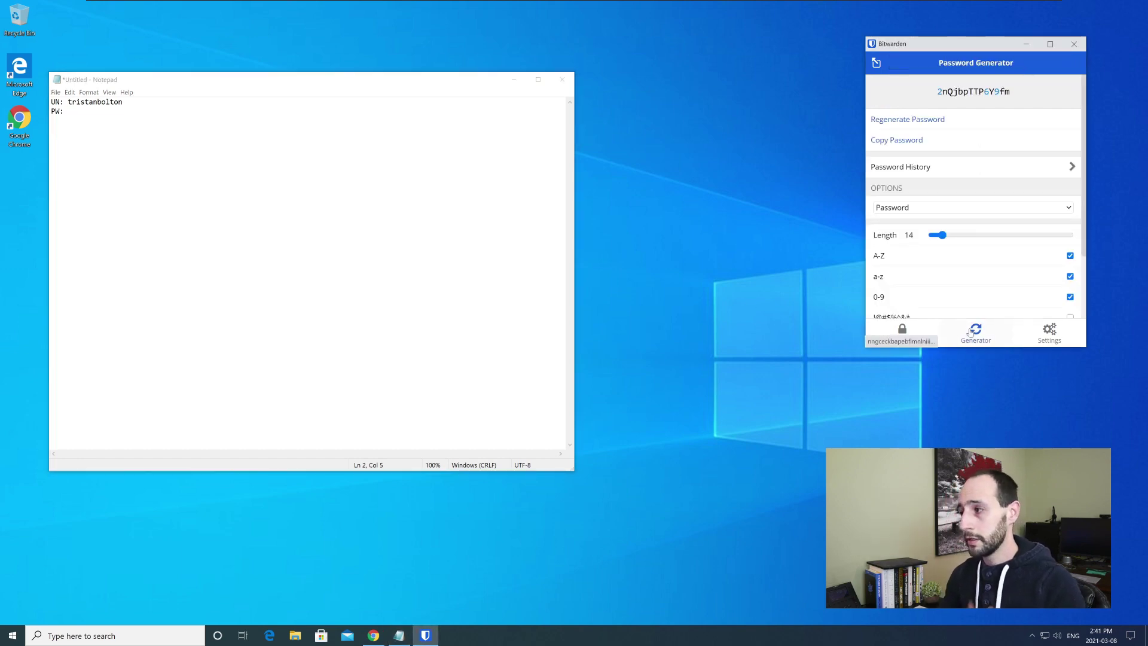
scroll(957, 269, down, 1)
click(1071, 264)
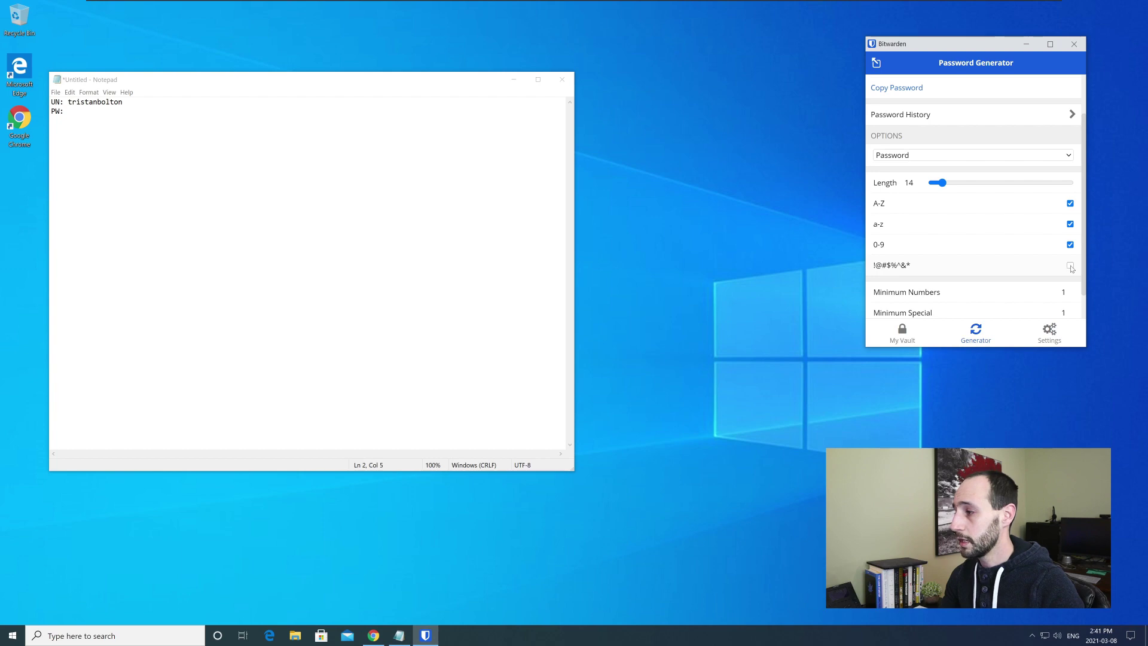
scroll(923, 298, up, 1)
drag(943, 236, 953, 237)
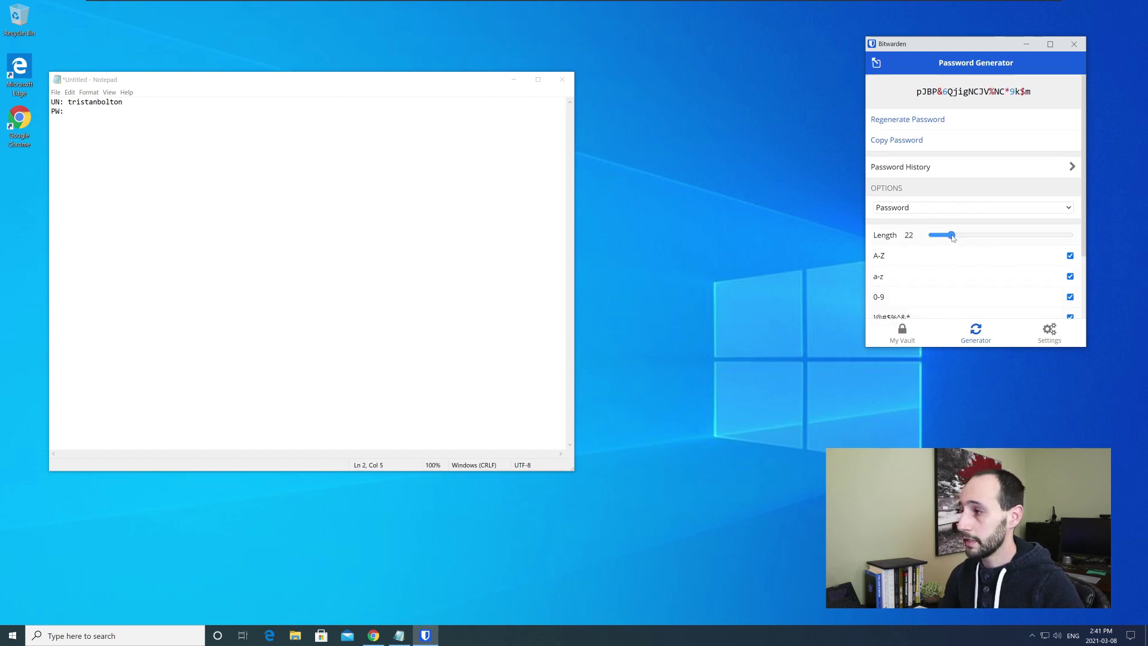
click(925, 142)
click(180, 113)
key(ctrl+v)
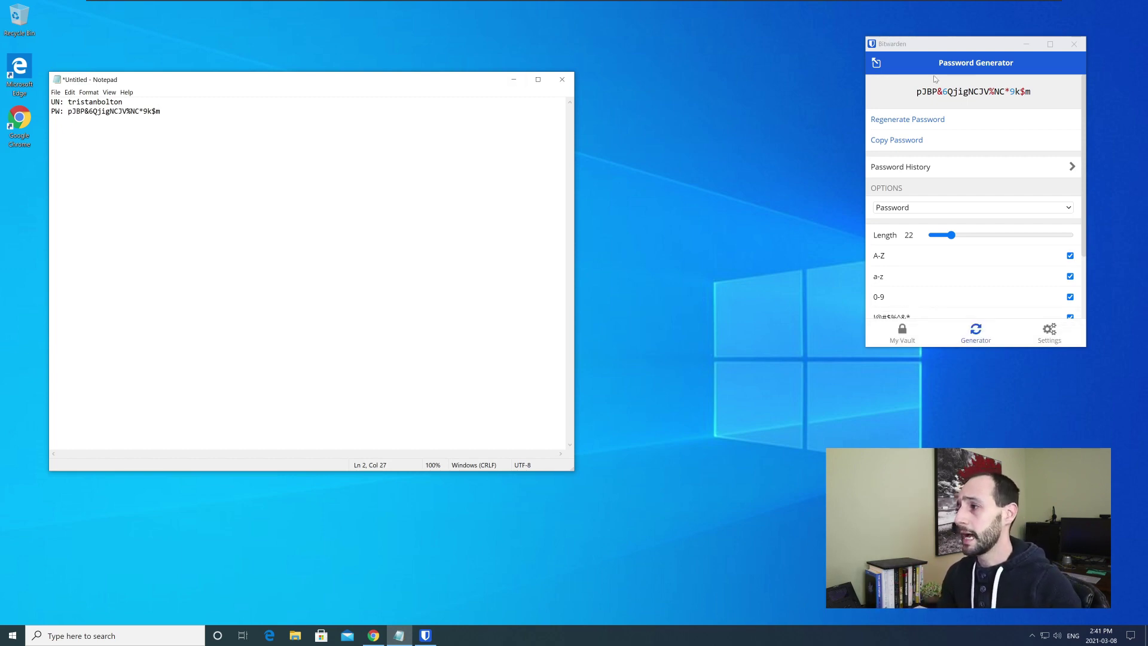
click(905, 340)
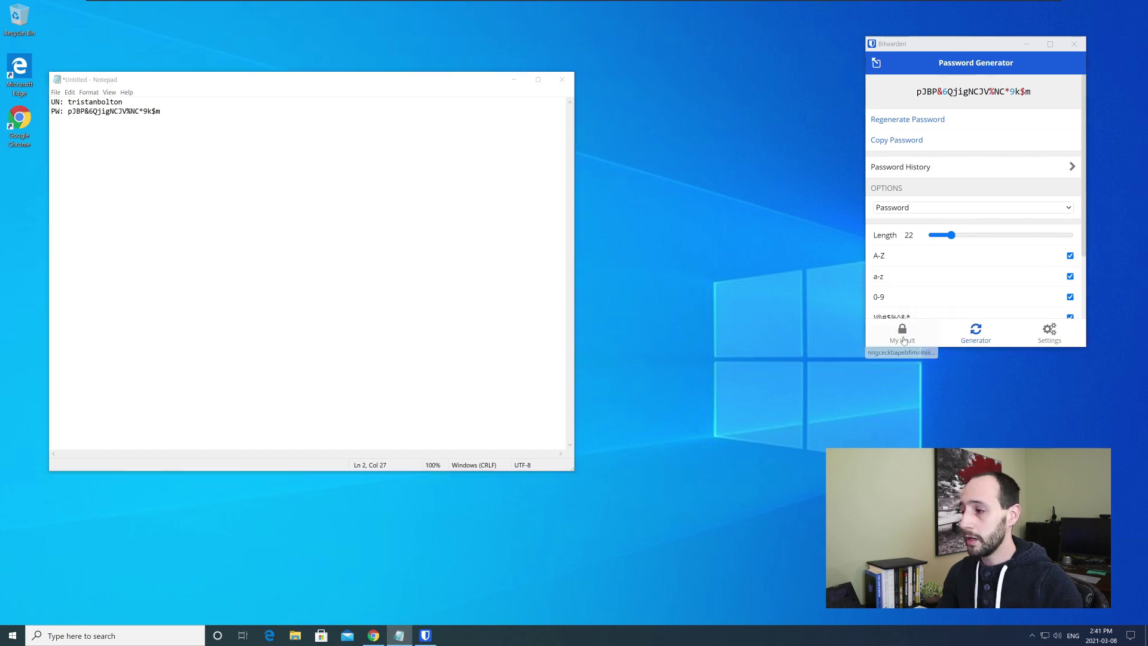
- From My Vault, start a new Login item, try its generator, move the window centreward, then cancel
click(904, 338)
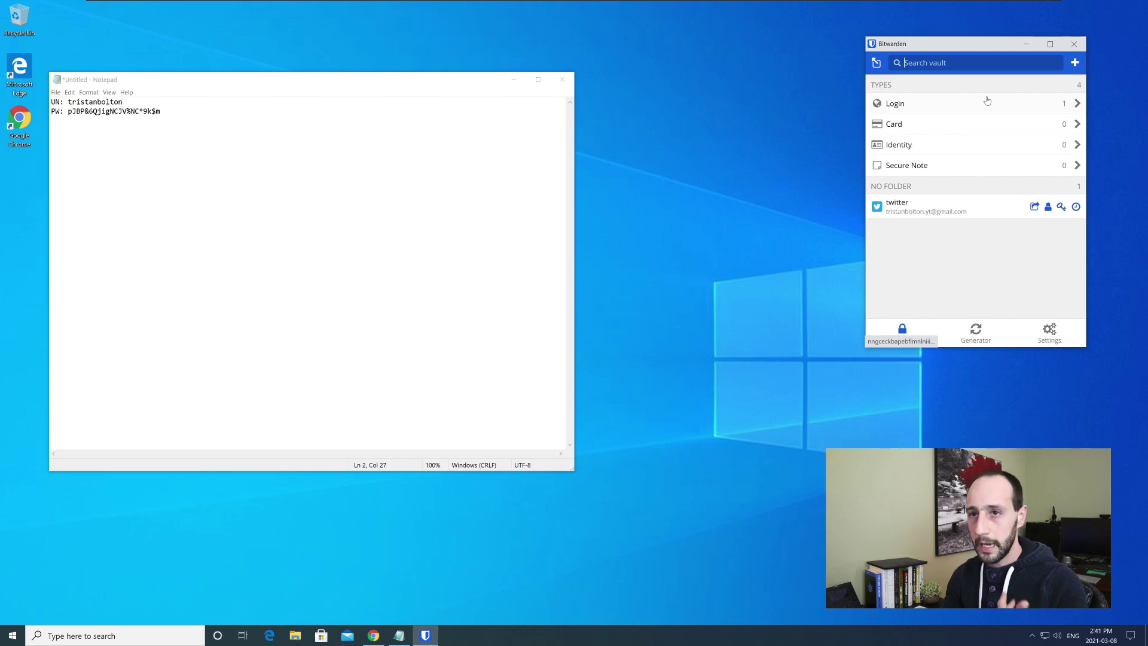
click(1075, 64)
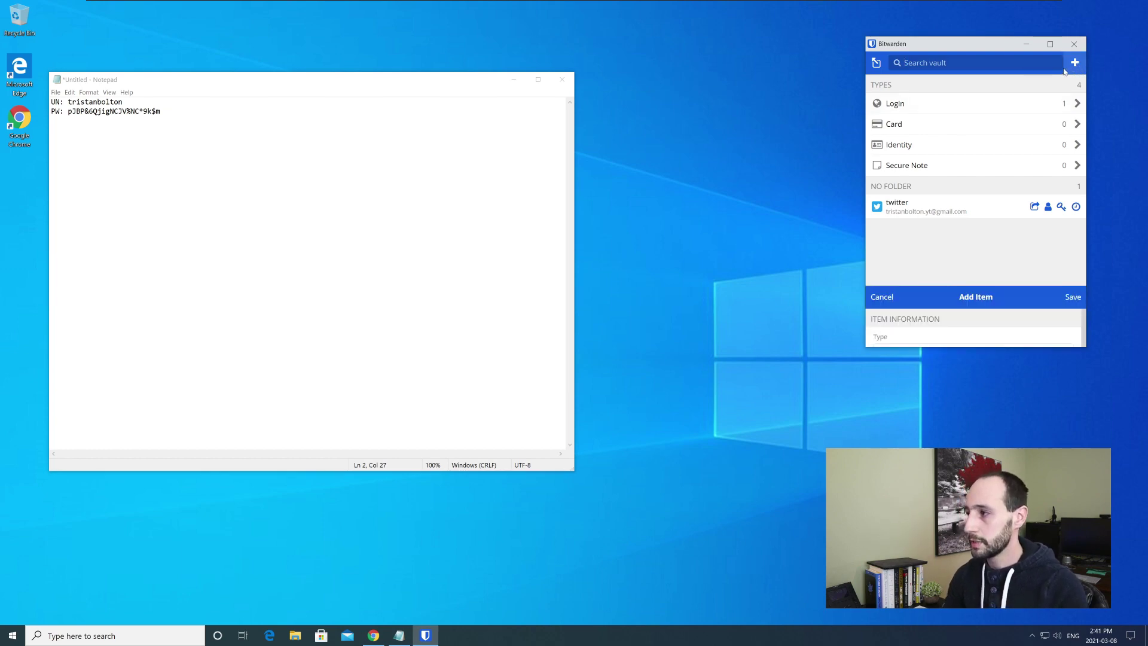
click(924, 146)
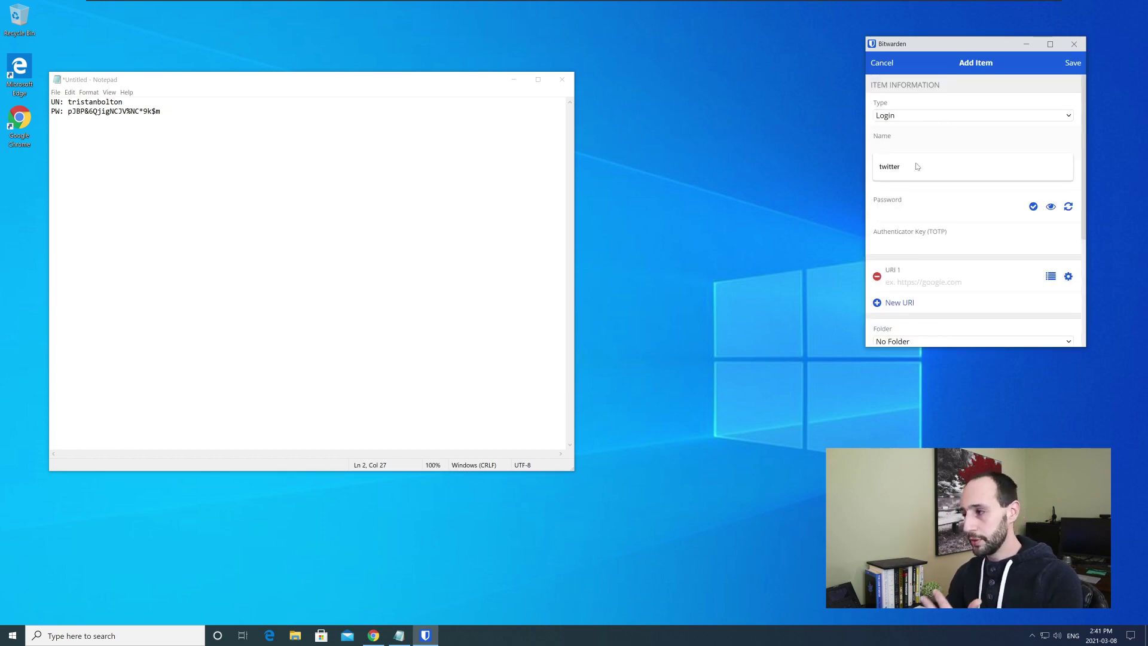
click(914, 225)
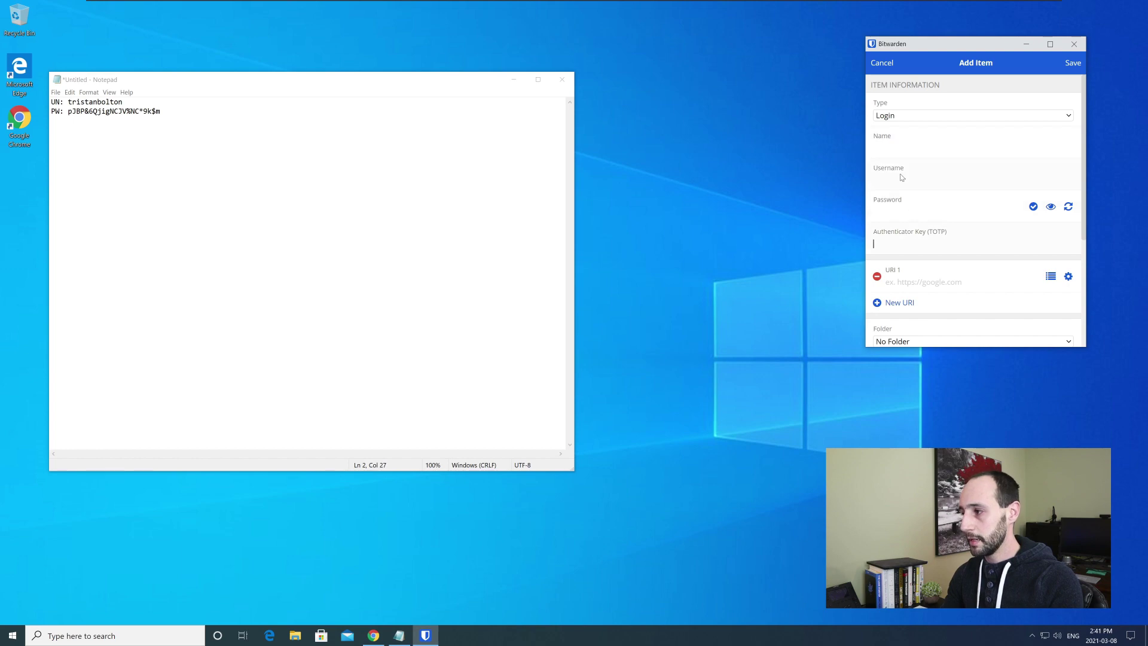
click(1069, 207)
click(881, 64)
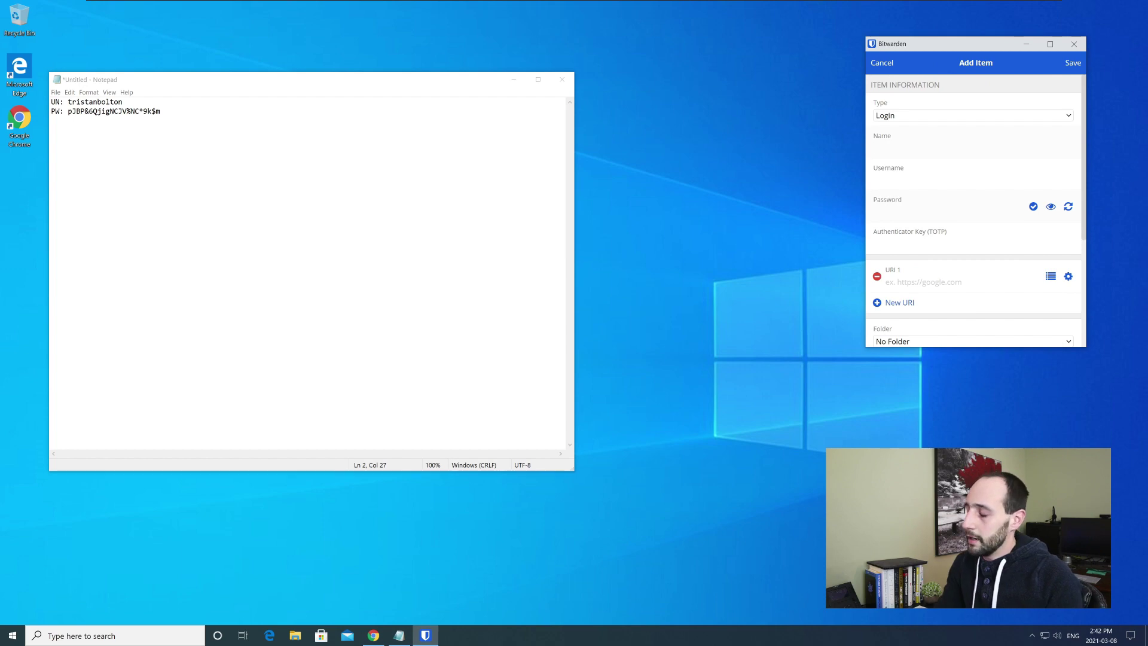
drag(934, 49, 717, 65)
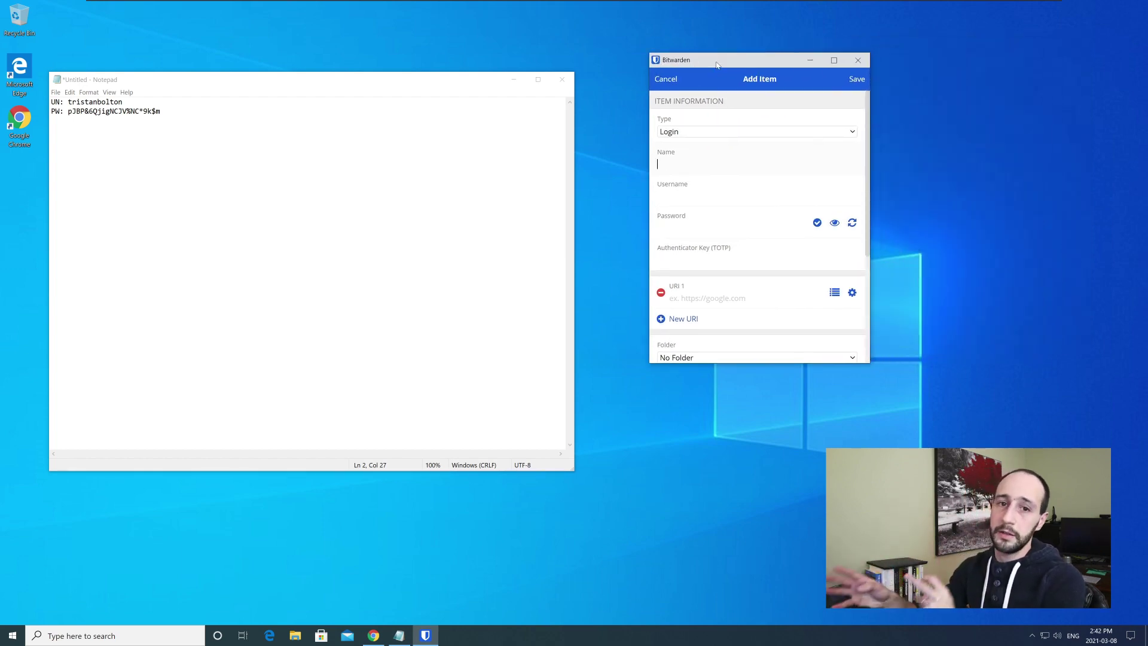
click(665, 79)
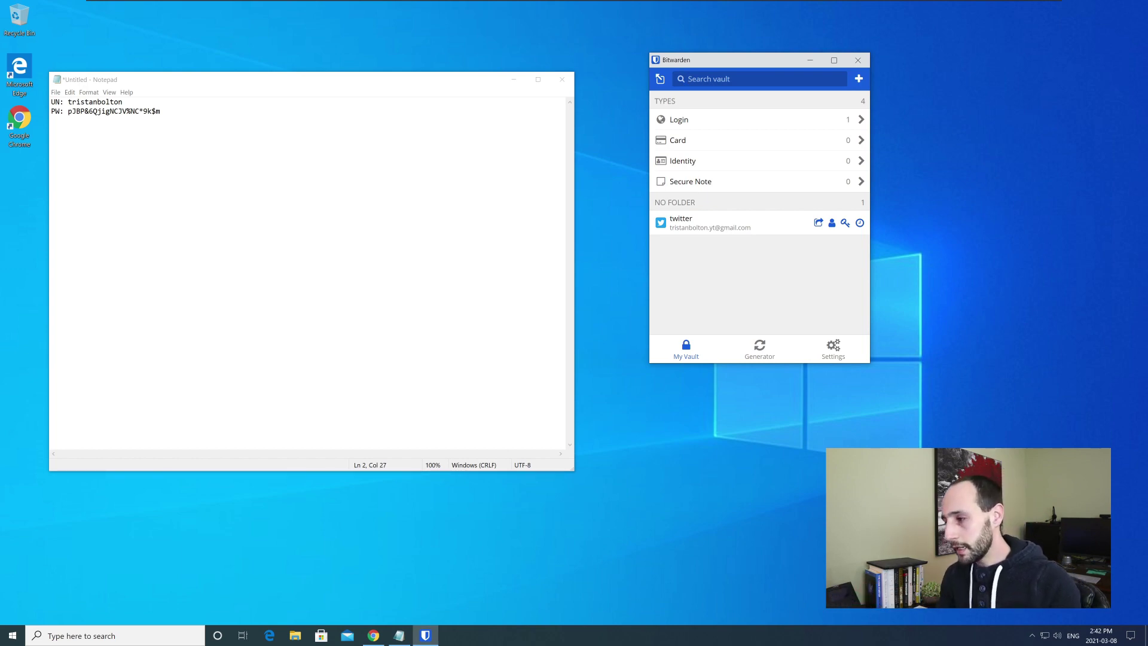
- Open the Password History from the Generator tab to see five earlier passwords with dates
click(761, 350)
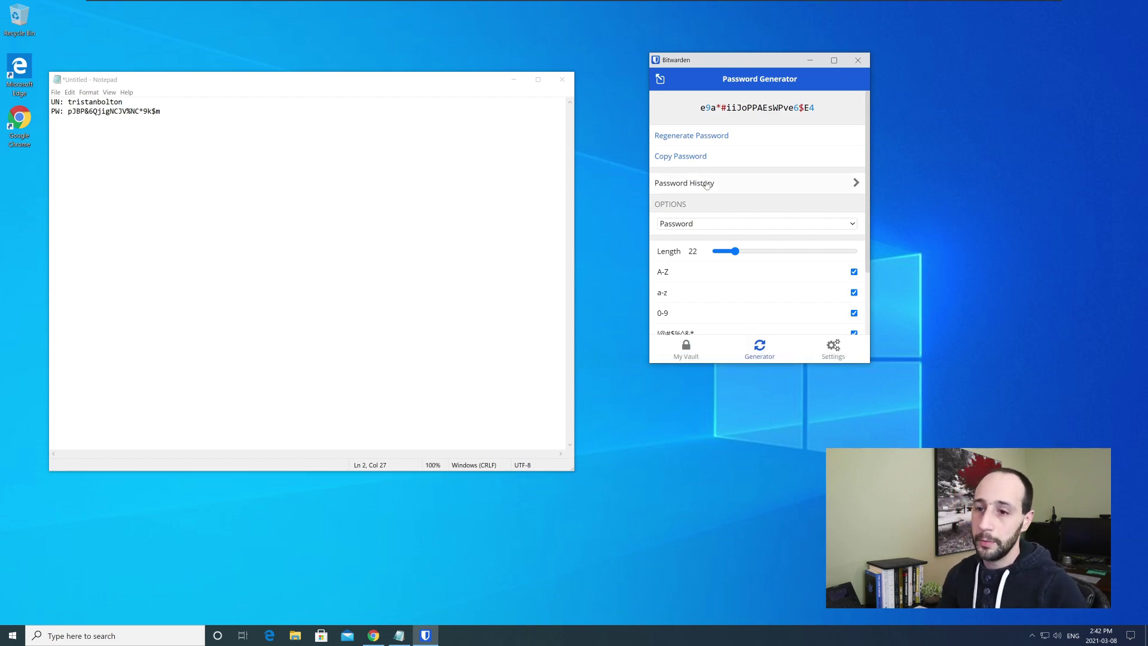
drag(699, 108, 754, 107)
click(753, 108)
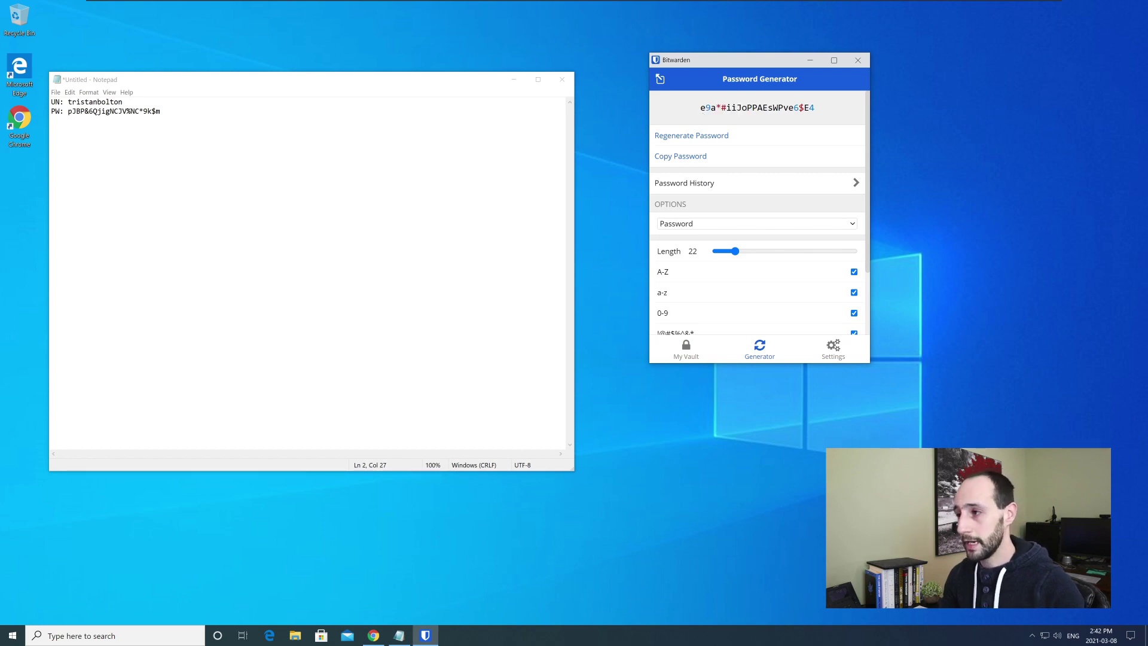
click(712, 191)
mouse_move(679, 108)
mouse_down()
mouse_move(705, 108)
mouse_move(665, 101)
mouse_move(661, 122)
mouse_move(671, 122)
mouse_up()
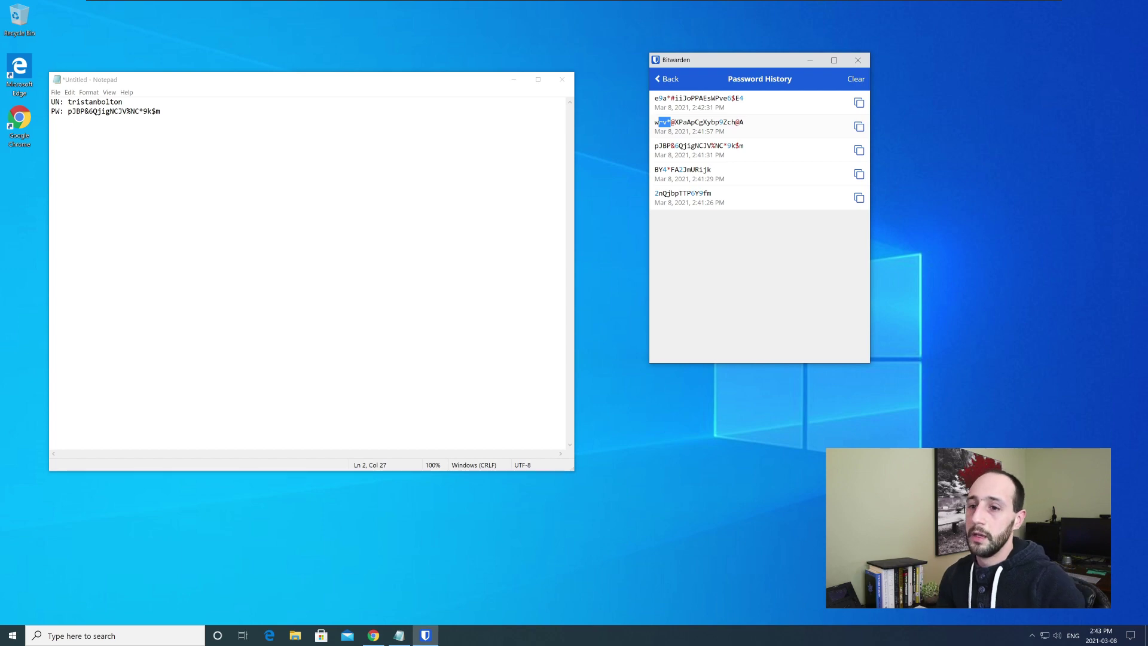
- Review the stored passwords' text and times, then clear the entire password history
drag(659, 146, 667, 145)
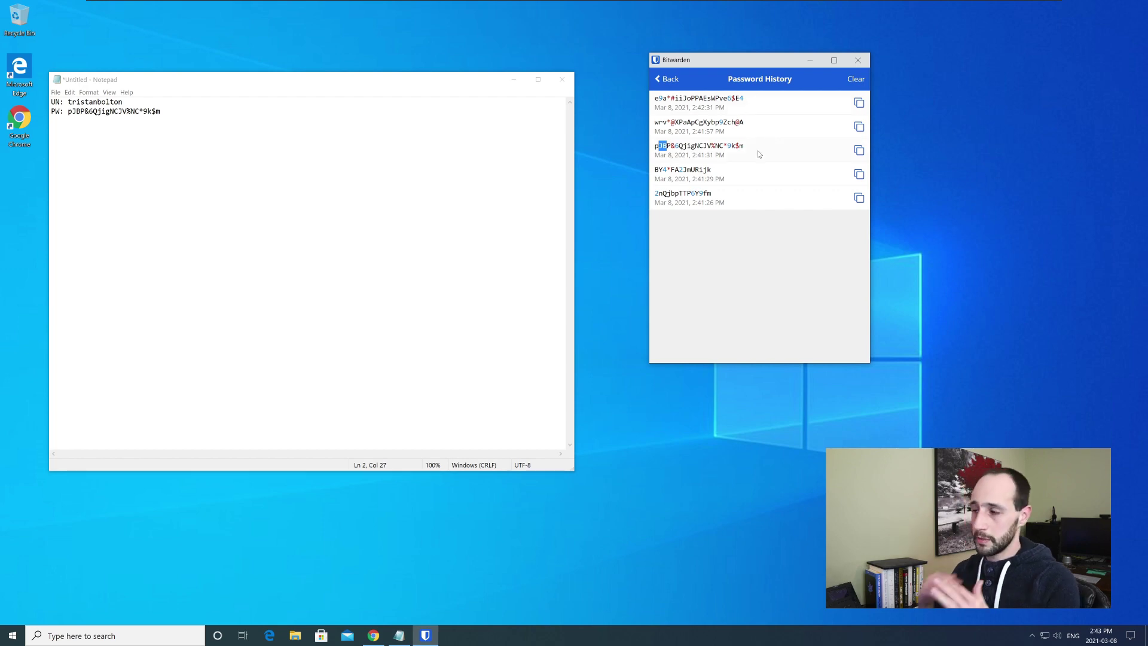
drag(735, 157, 690, 108)
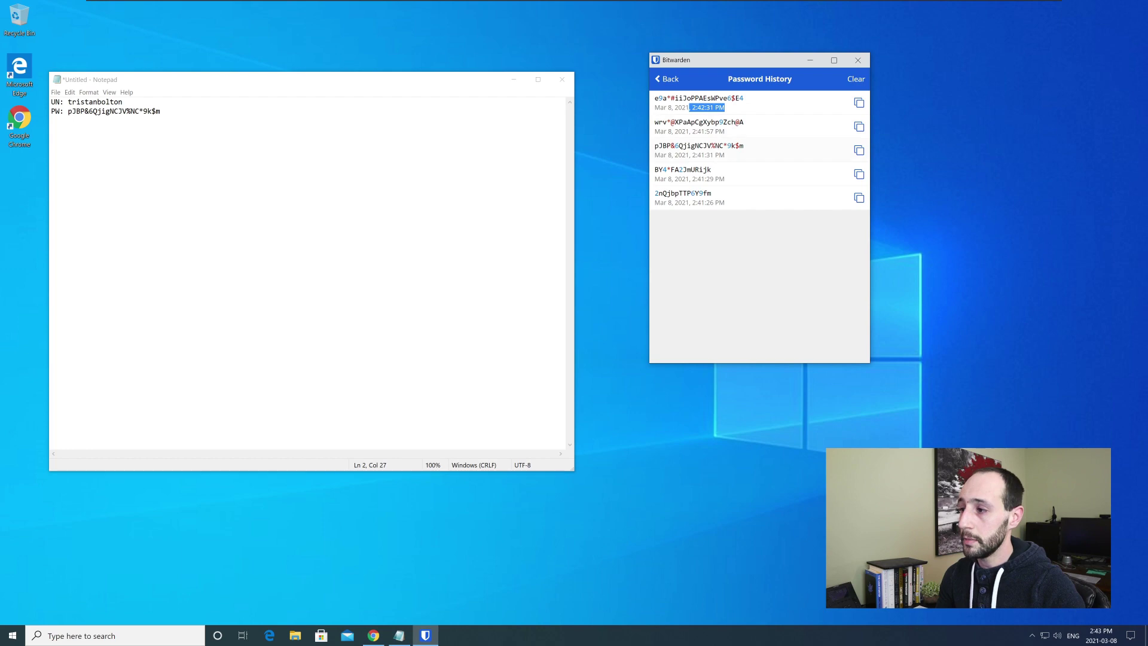
click(690, 108)
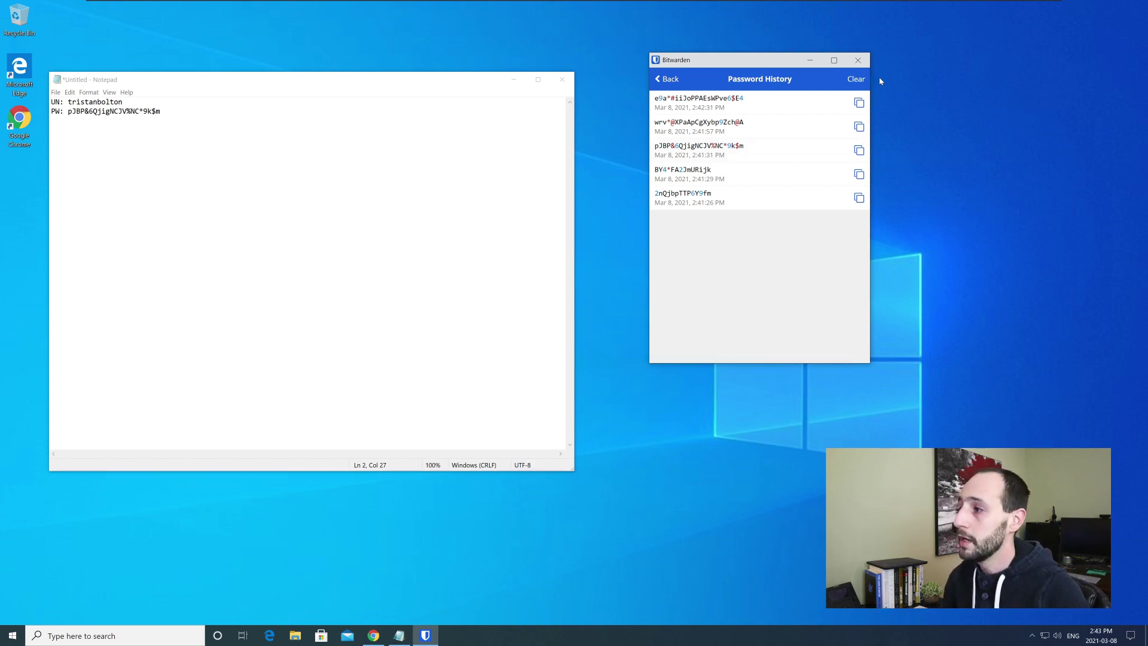
click(859, 80)
- Reopen Password History to confirm only the newest generated password remains
click(667, 80)
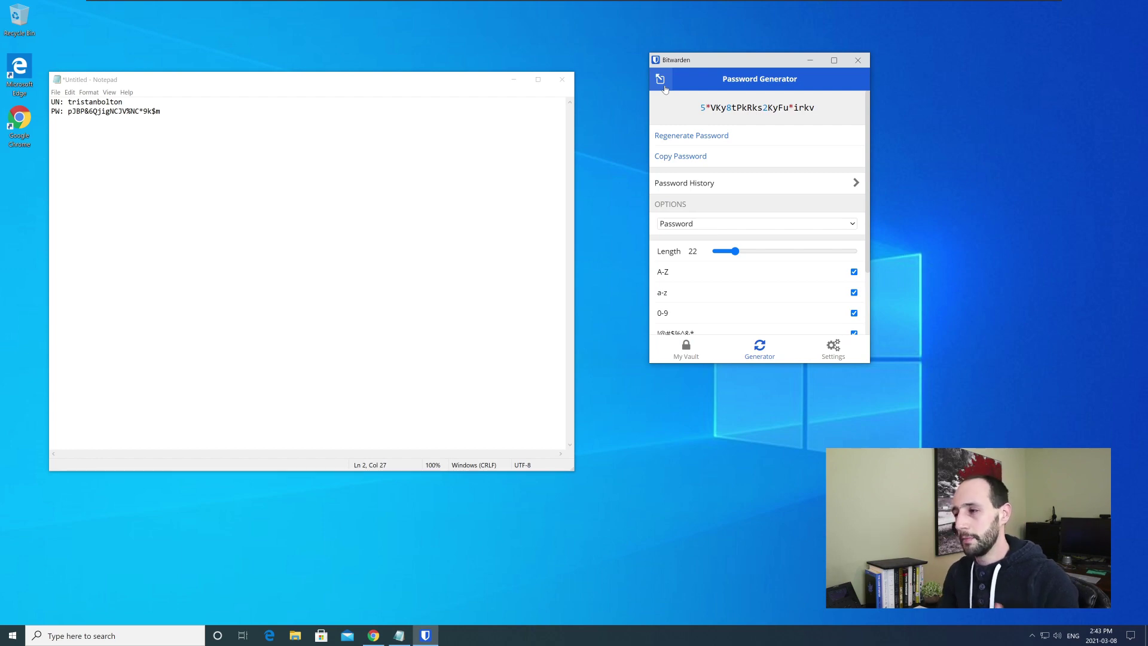
click(682, 182)
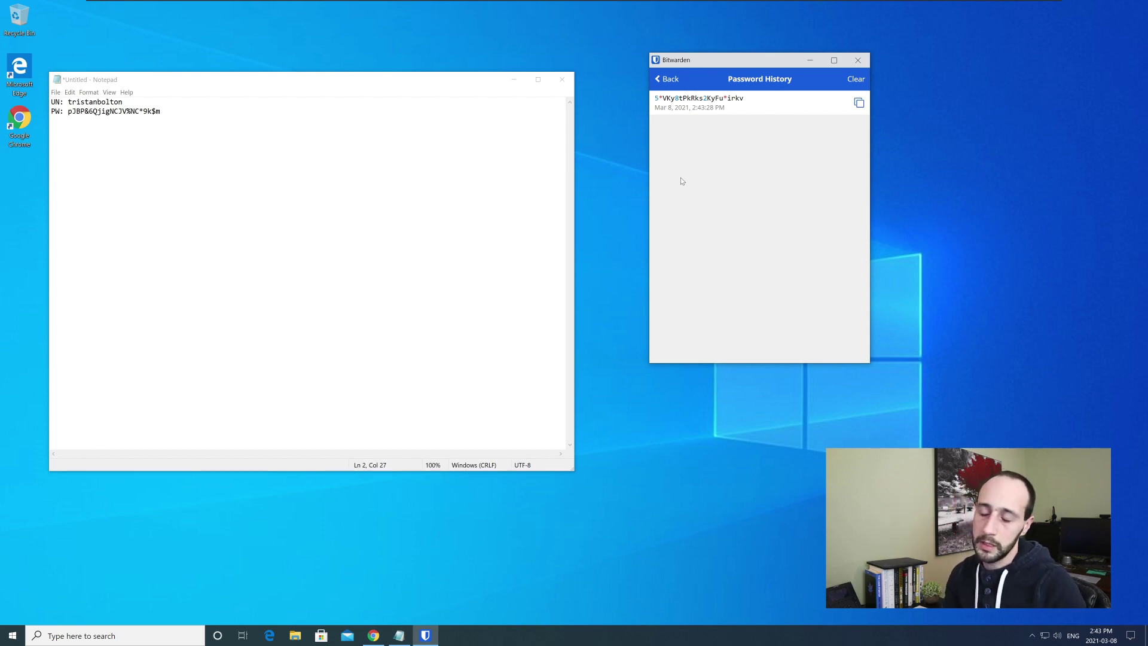
click(671, 88)
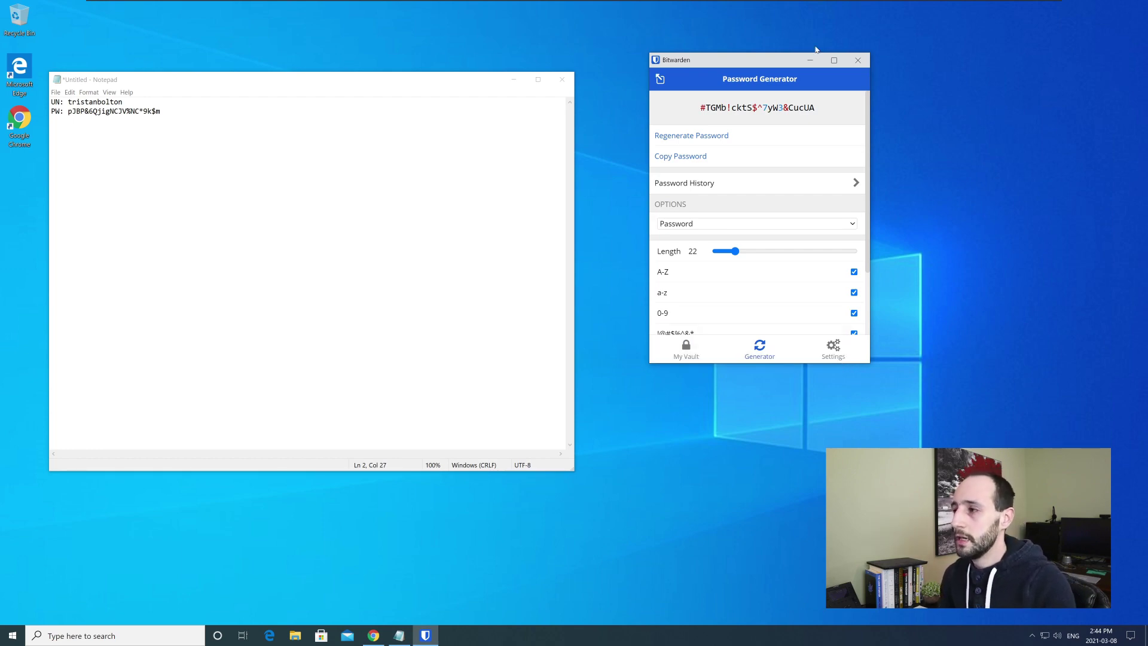
- Close the Bitwarden window, leaving the Notepad notes on screen
click(859, 60)
mouse_move(770, 2)
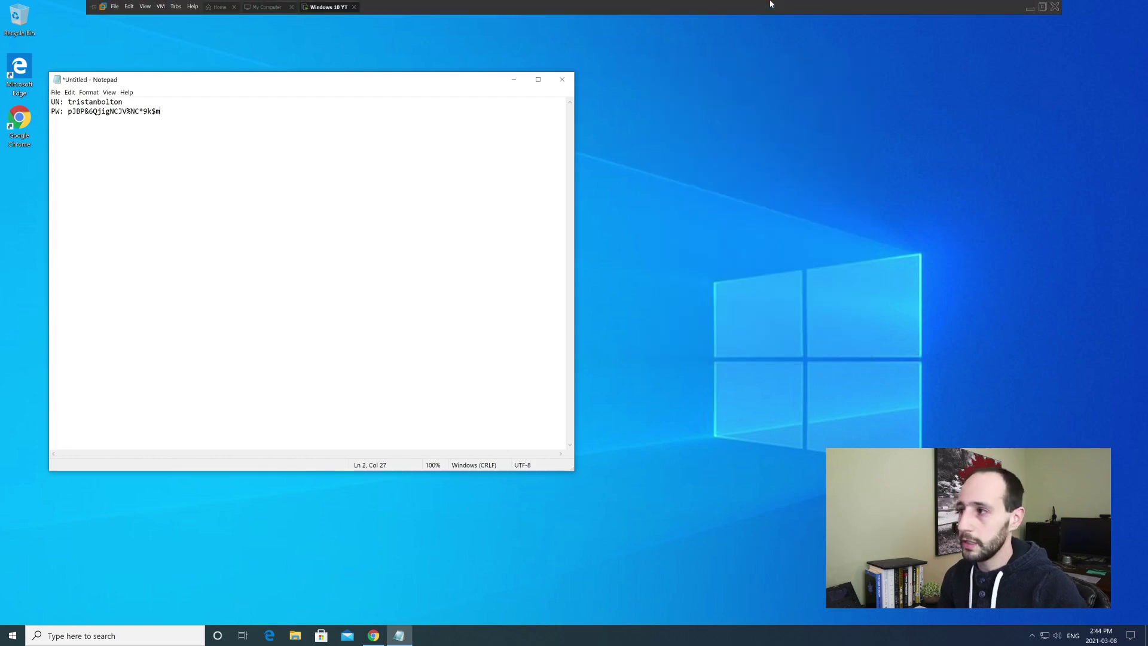